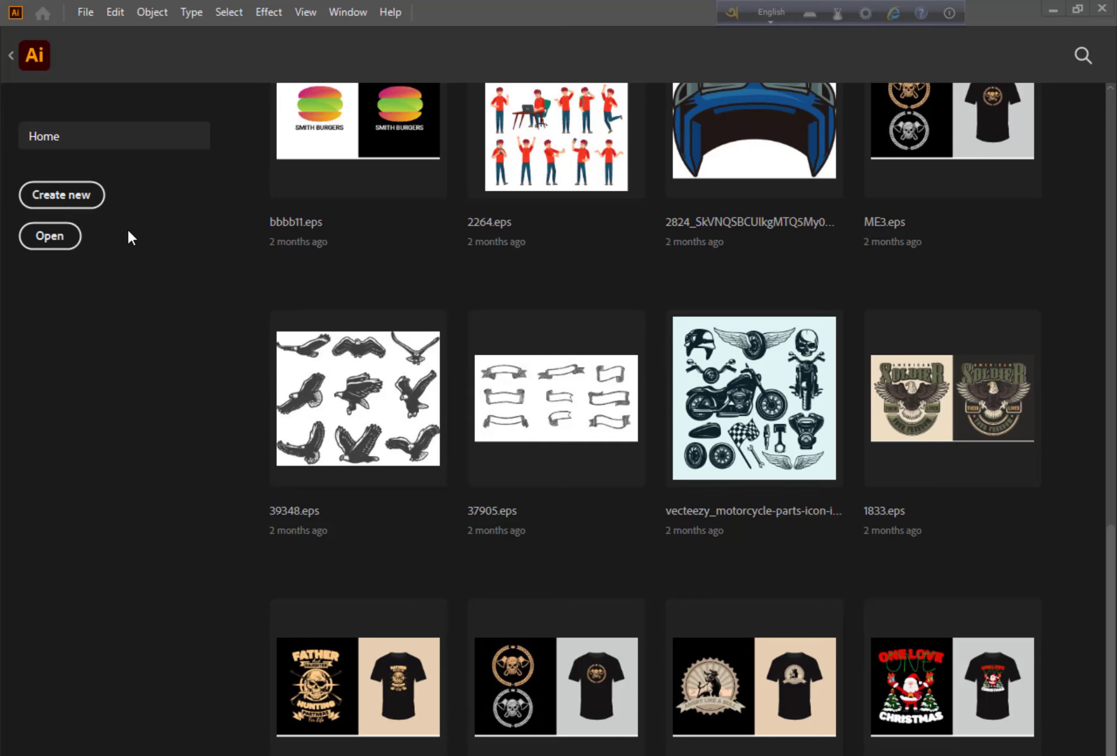
- Create a new 1080 × 1080 px custom document (Untitled-7) from the Home screen
click(64, 198)
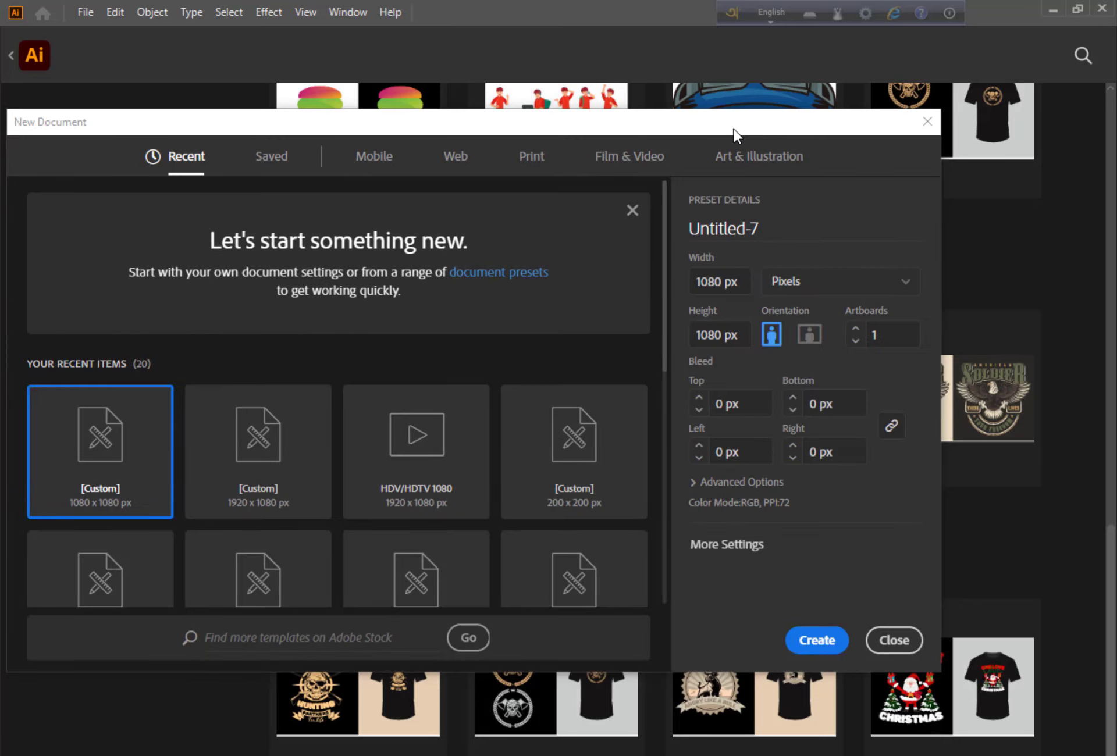
drag(711, 135, 499, 196)
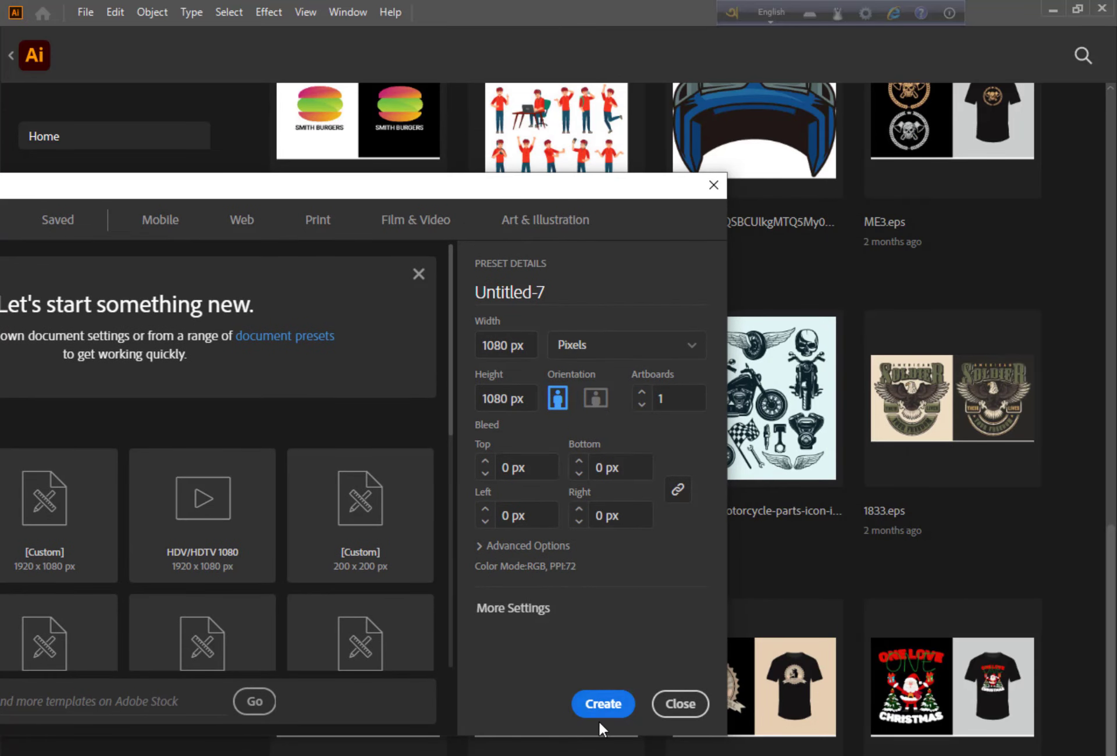
click(604, 705)
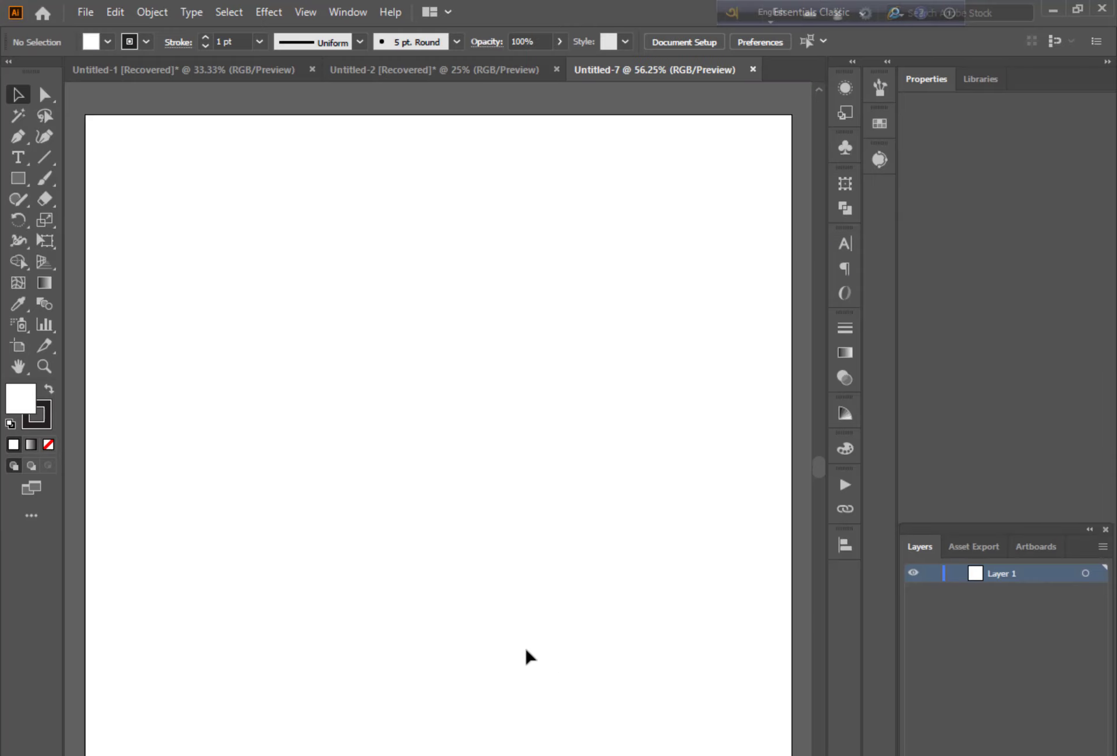
- Set the stroke colour to None, keeping the fill active
key(ctrl+minus)
scroll(525, 645, down, 1)
scroll(435, 572, down, 1)
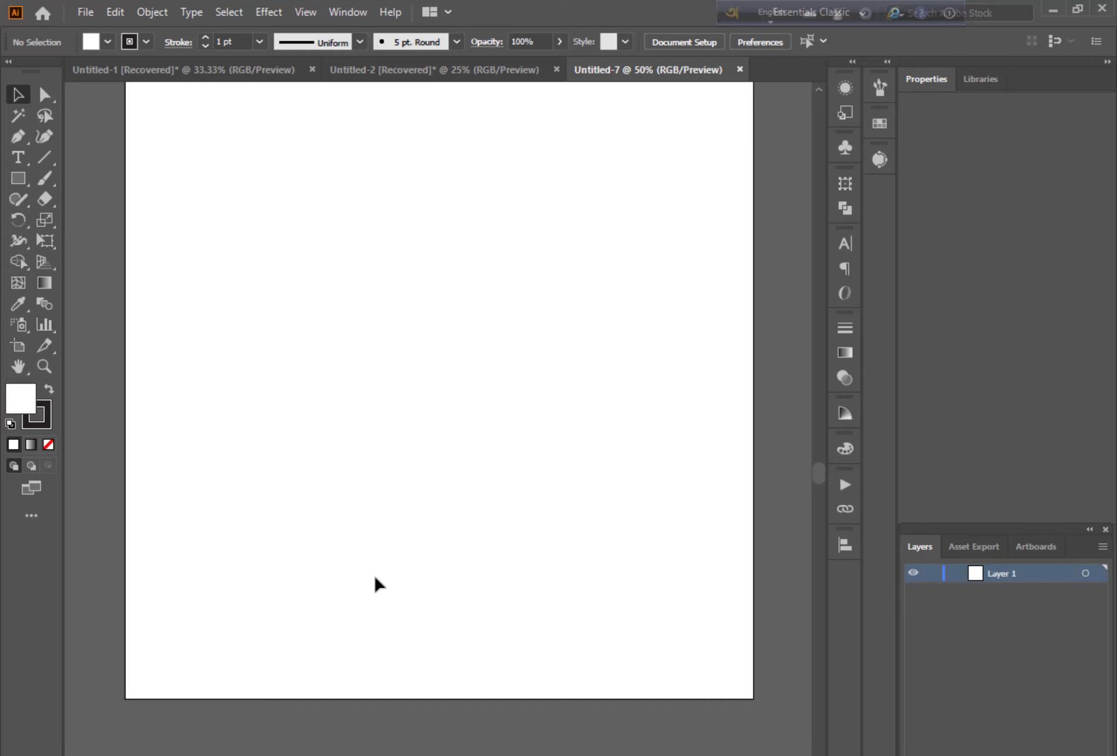
scroll(374, 577, up, 1)
click(40, 418)
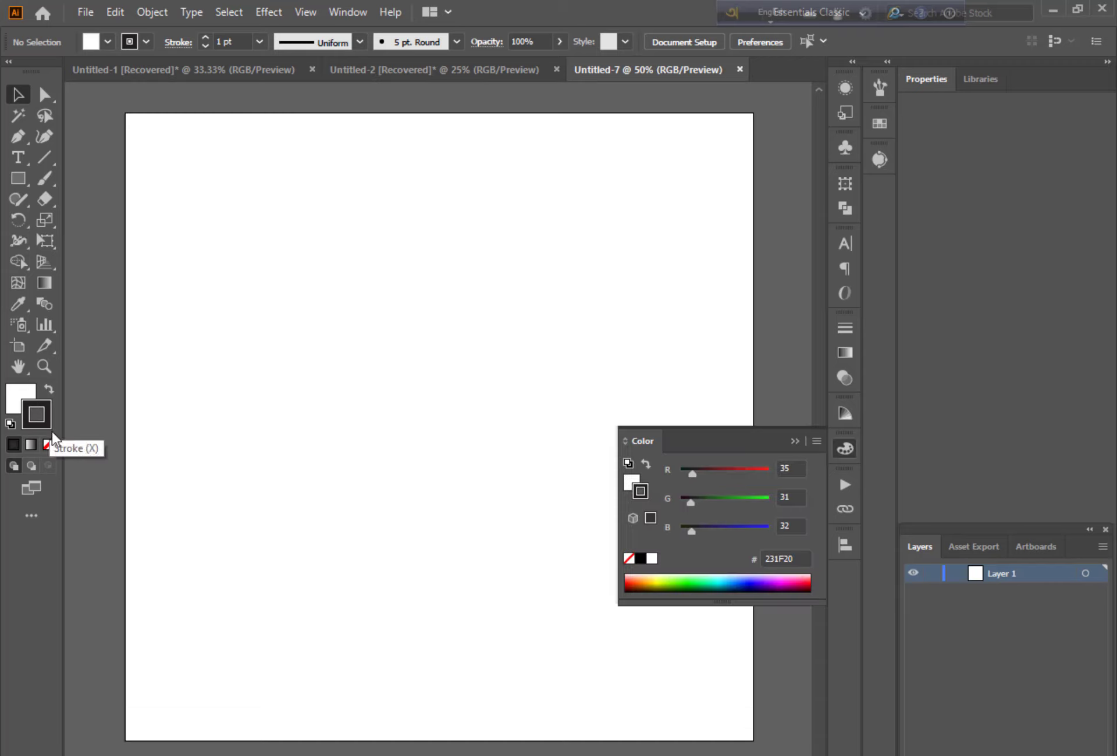
click(48, 444)
click(19, 405)
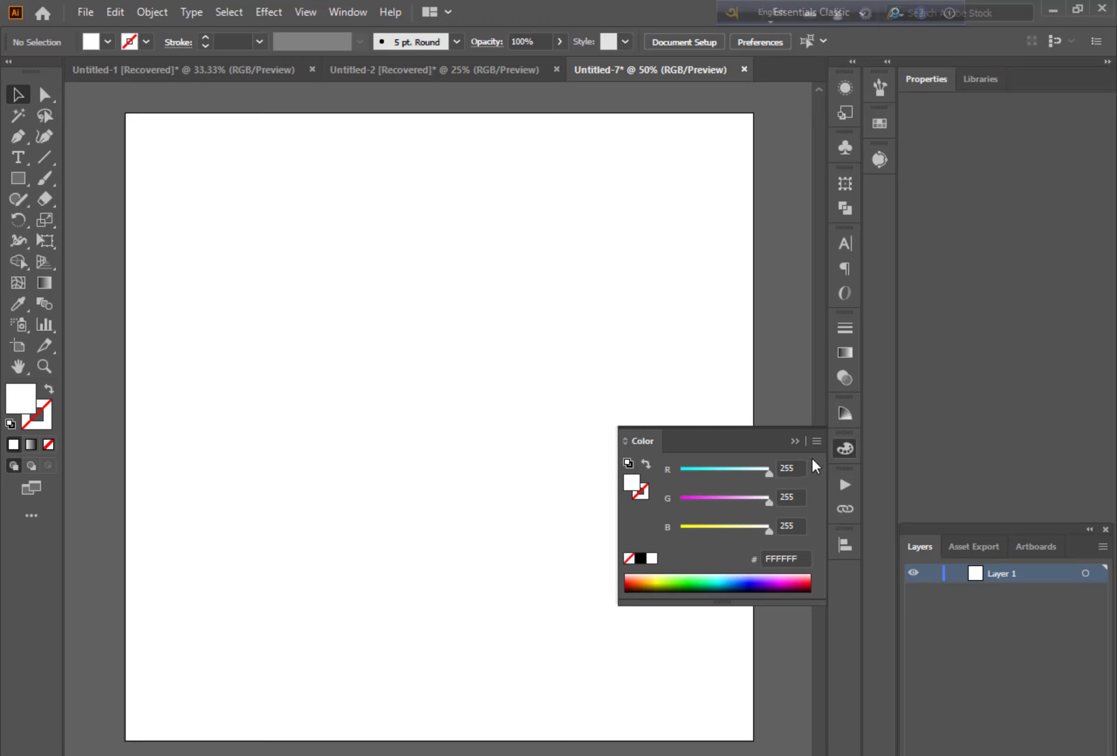
click(794, 442)
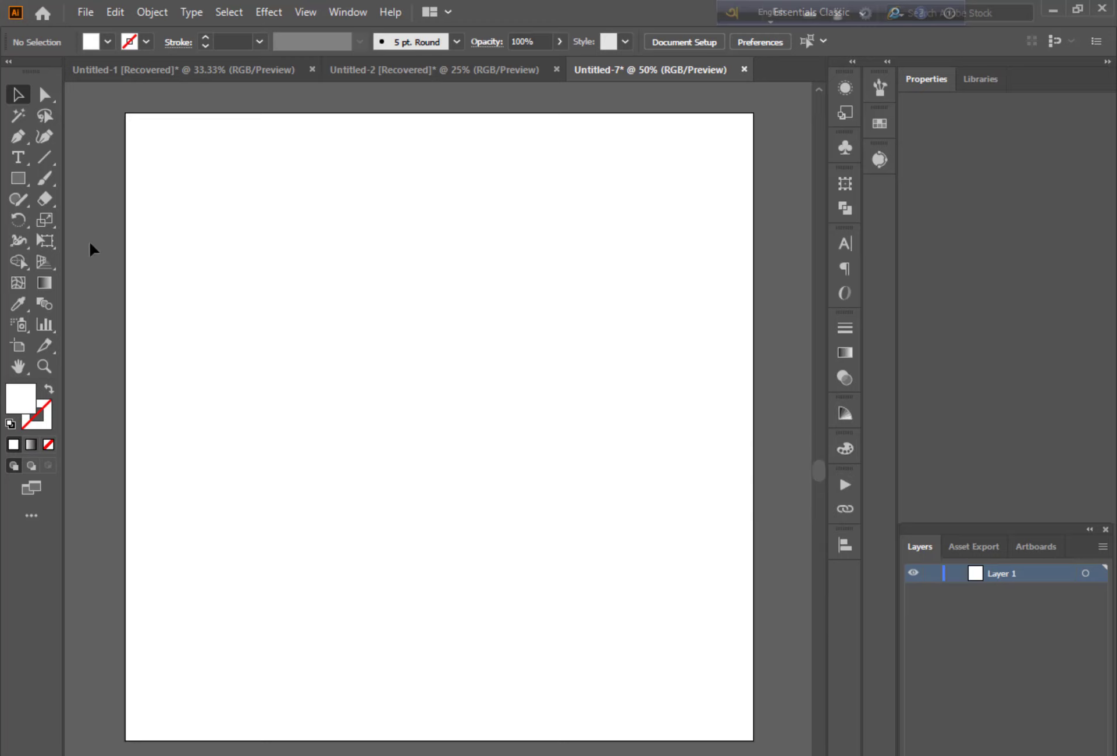
- Draw a 1080 × 1080 px rectangle by entering its exact dimensions
click(20, 178)
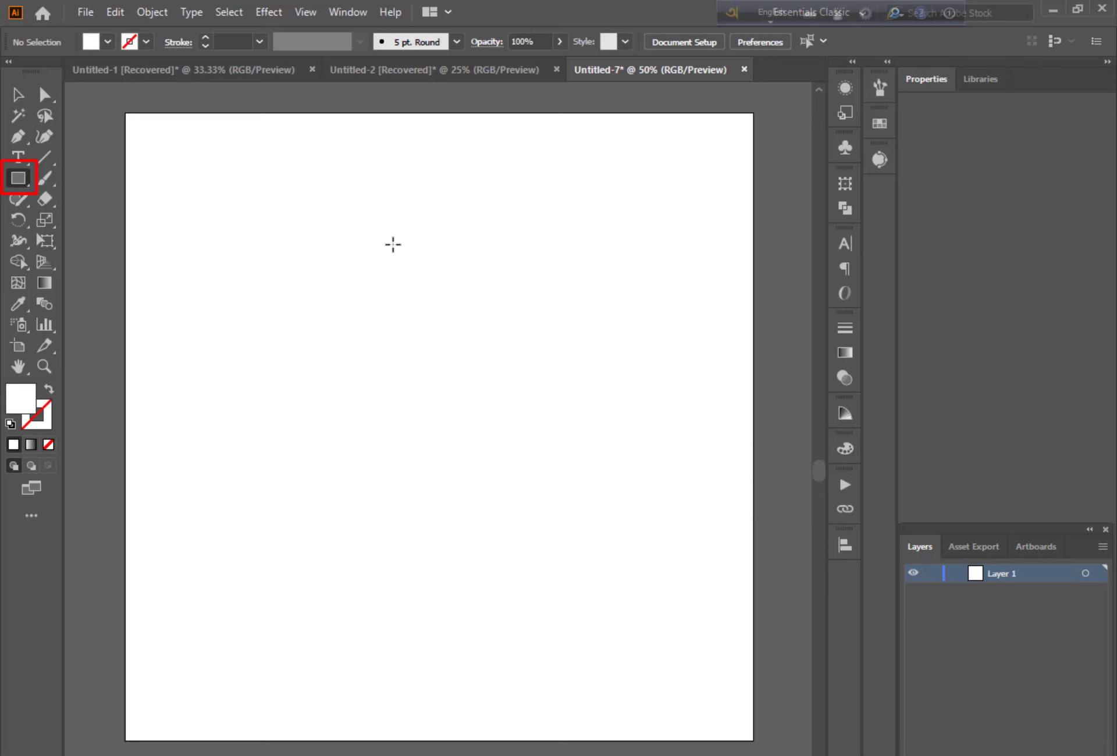
click(414, 245)
text(1080)
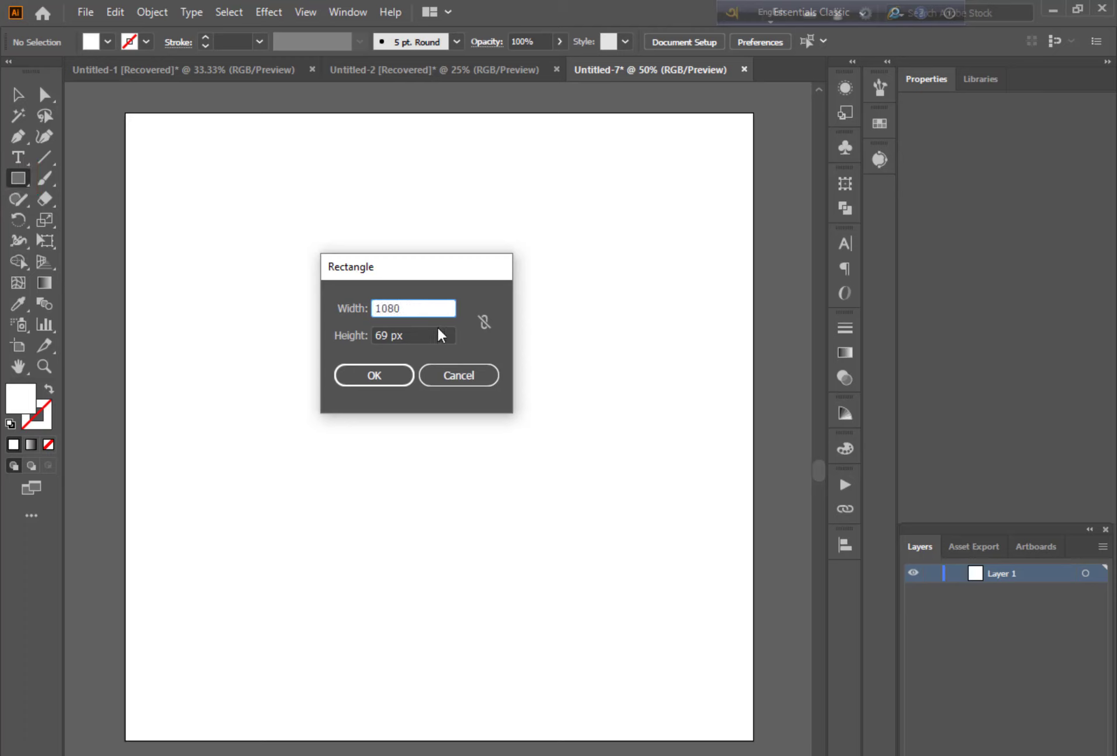
key(Tab)
text(10)
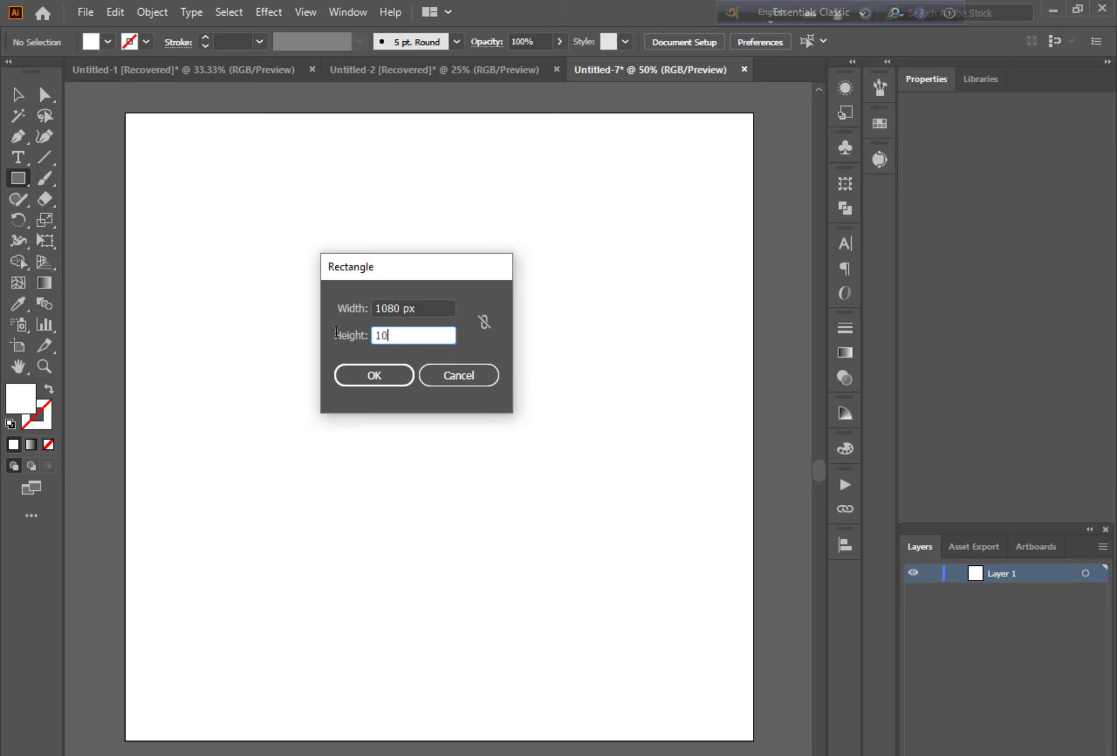
click(484, 317)
click(411, 370)
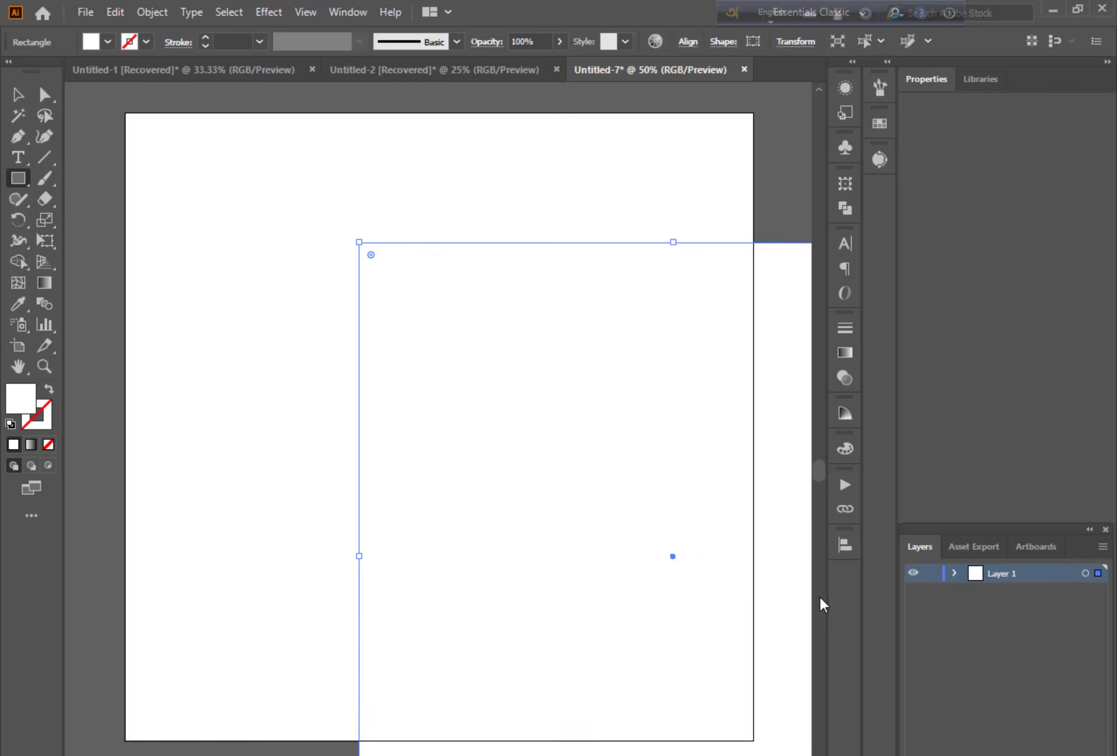
- Centre the rectangle horizontally and vertically on the artboard
click(845, 545)
click(779, 584)
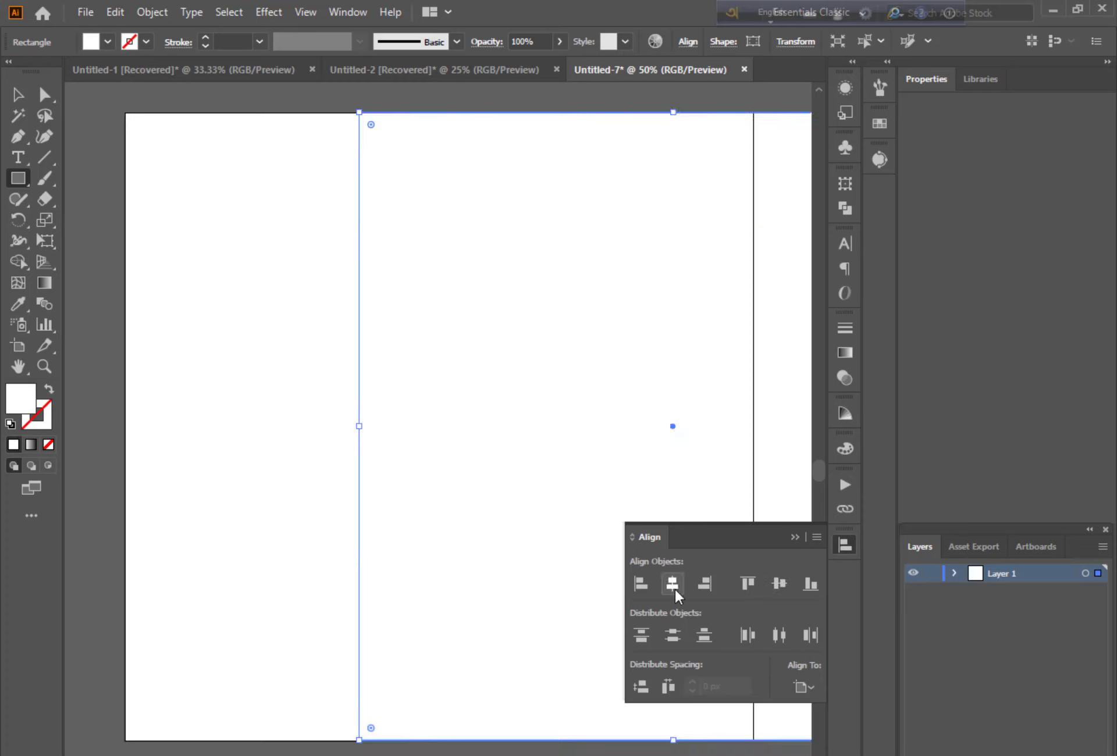
click(672, 585)
click(793, 537)
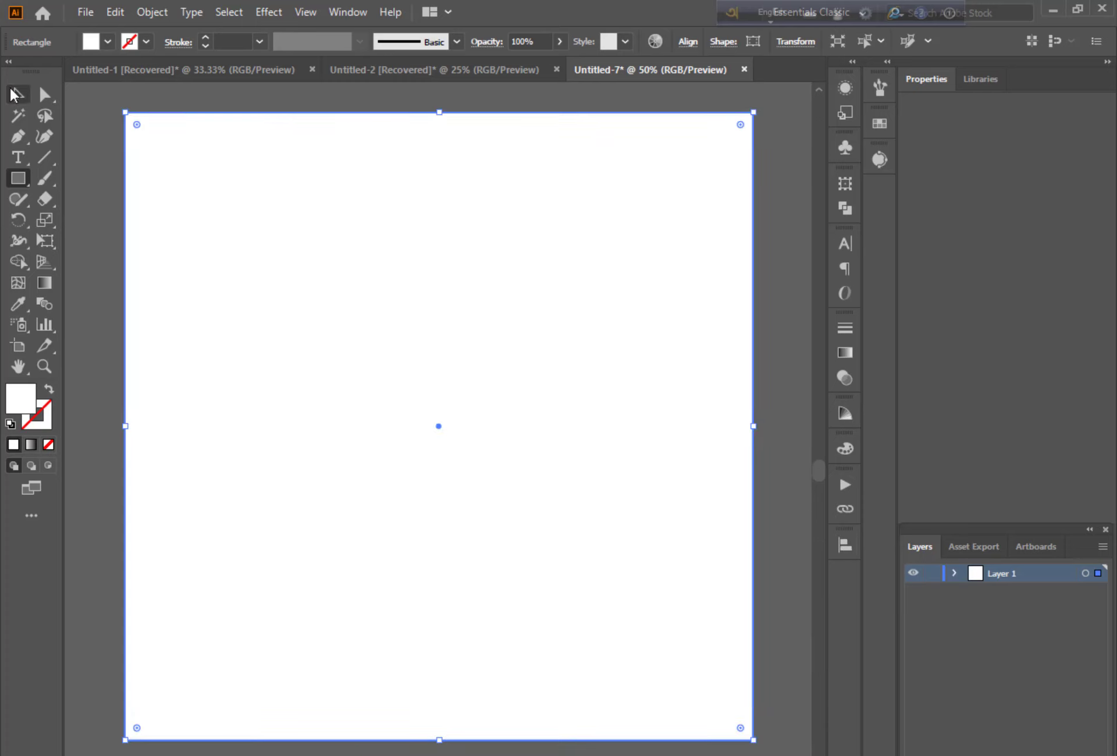
click(18, 94)
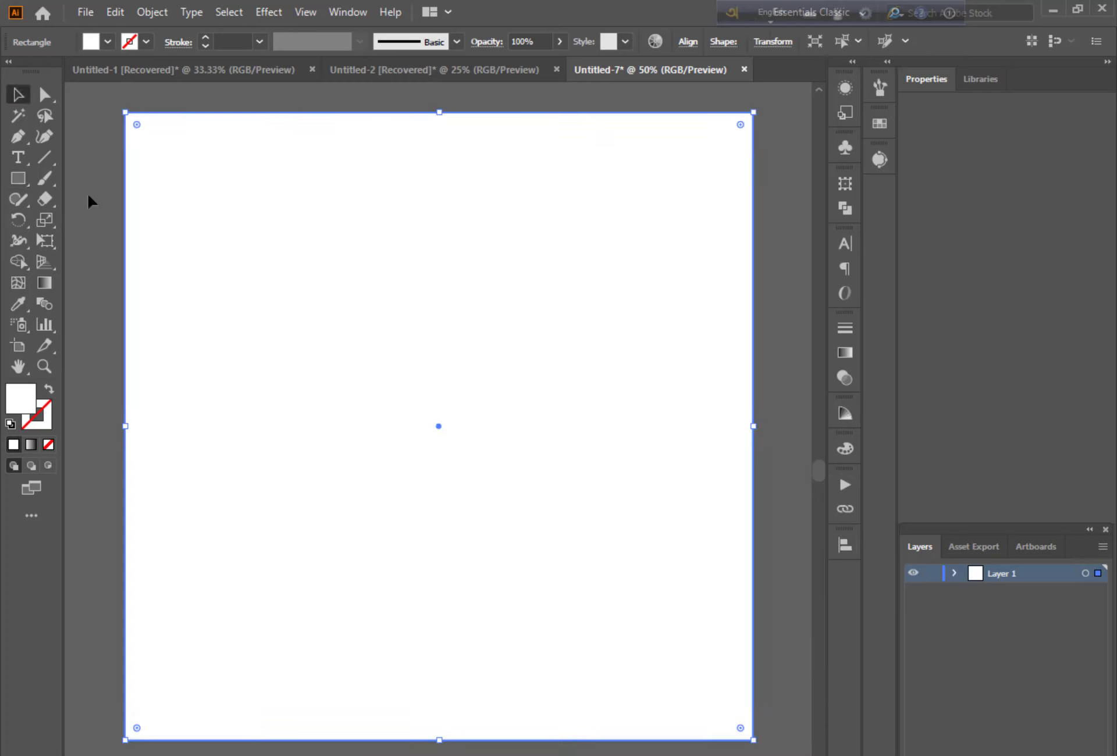
- Fill the full-artboard rectangle with a near-black dark grey and deselect it
double_click(20, 399)
drag(261, 531, 204, 622)
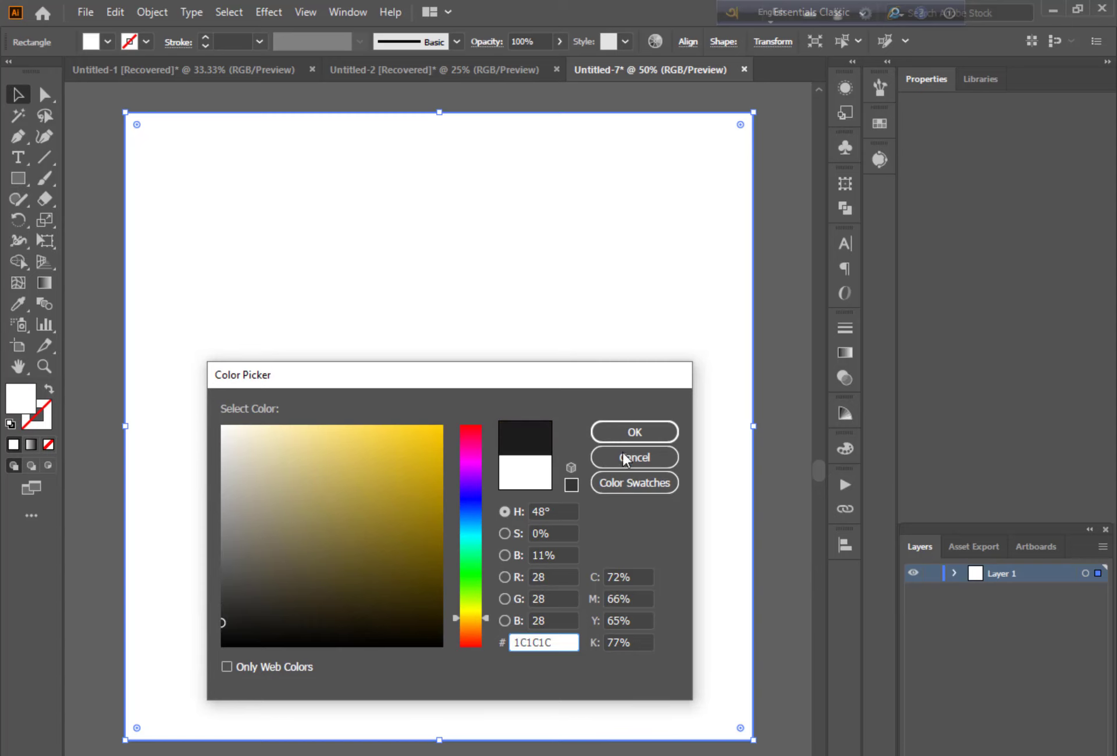
click(645, 431)
click(768, 435)
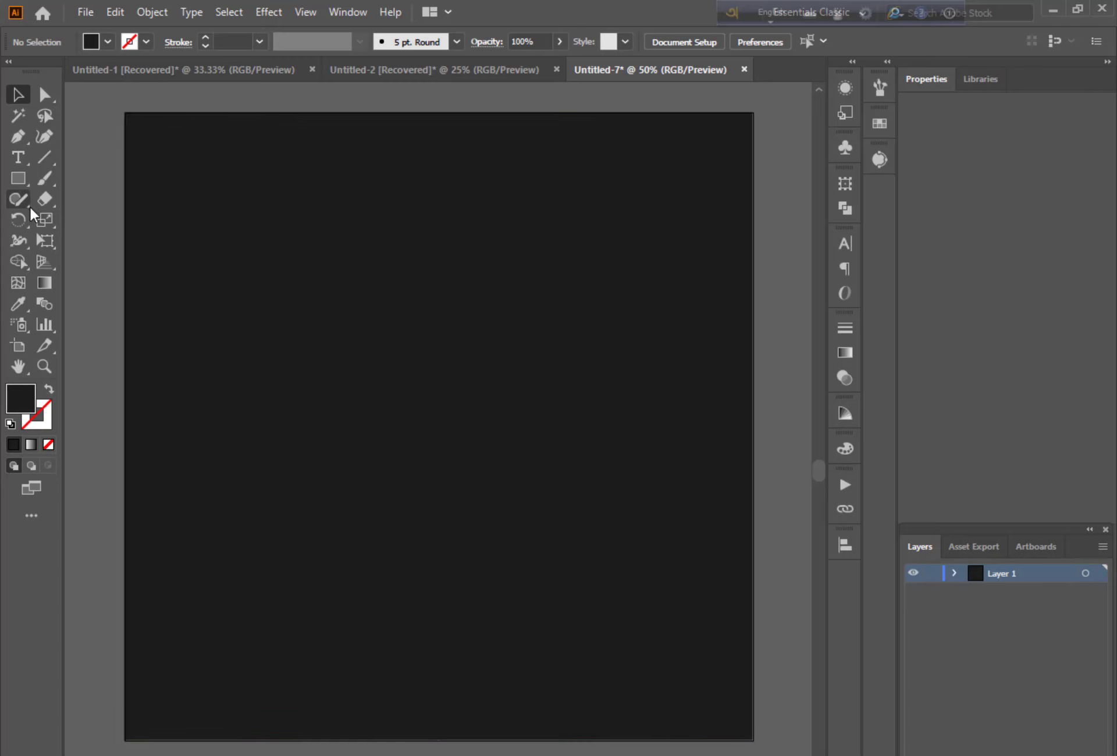
click(18, 139)
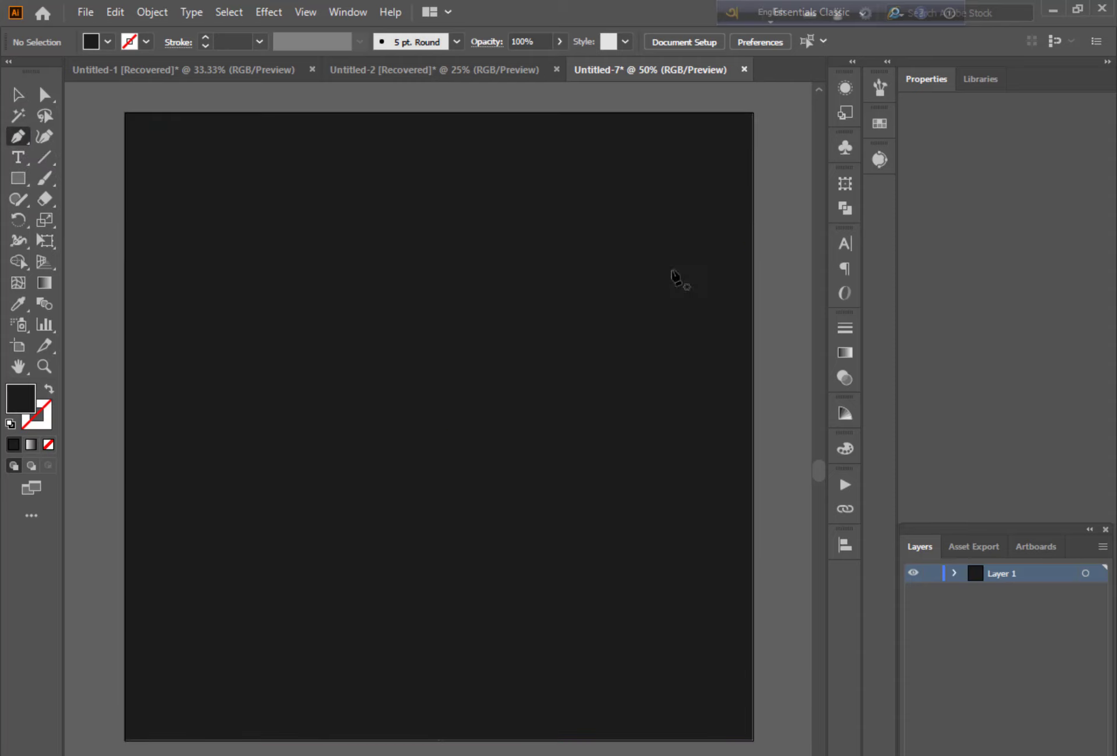
click(18, 178)
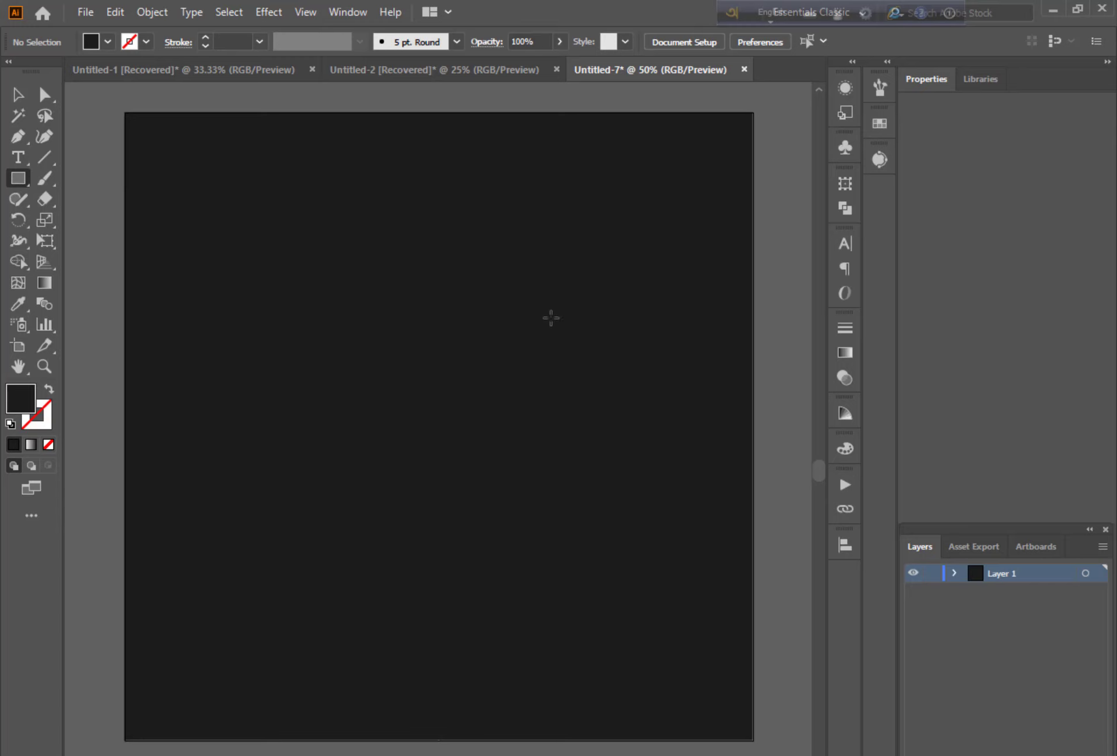
- Draw a rectangle on the artboard's right side and fill it pure white
mouse_move(542, 307)
mouse_down()
mouse_move(752, 554)
mouse_move(754, 581)
mouse_up()
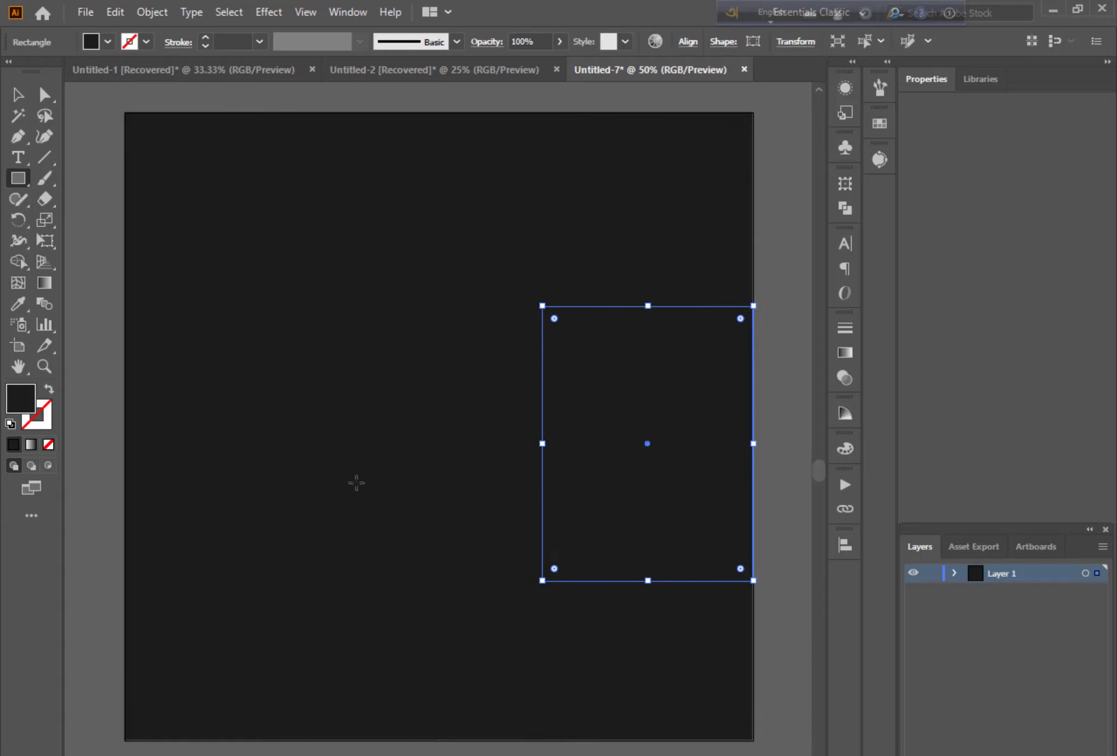
double_click(31, 400)
click(322, 482)
drag(322, 482, 200, 405)
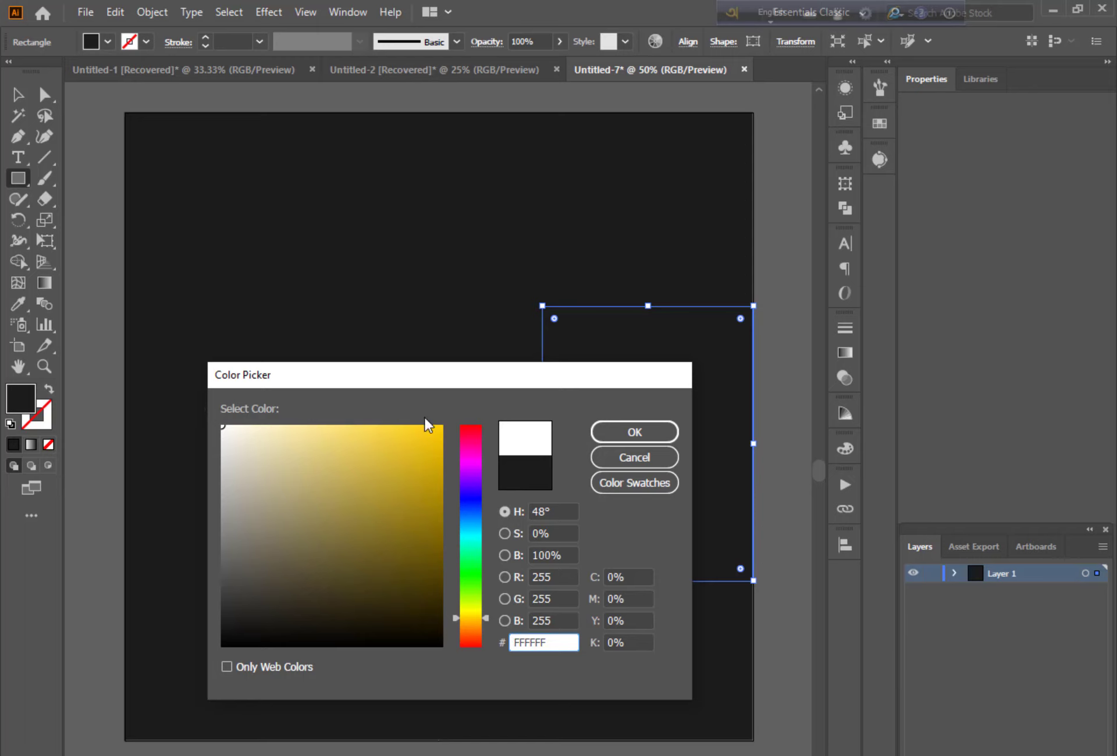
click(600, 432)
double_click(18, 95)
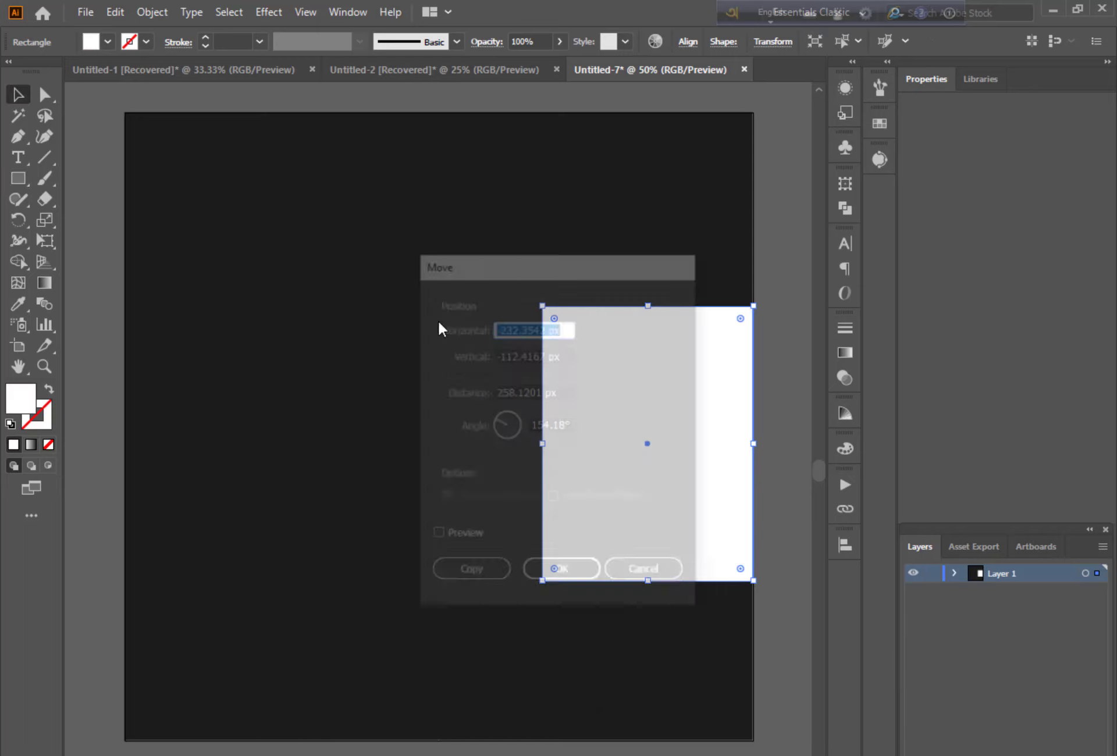
click(654, 575)
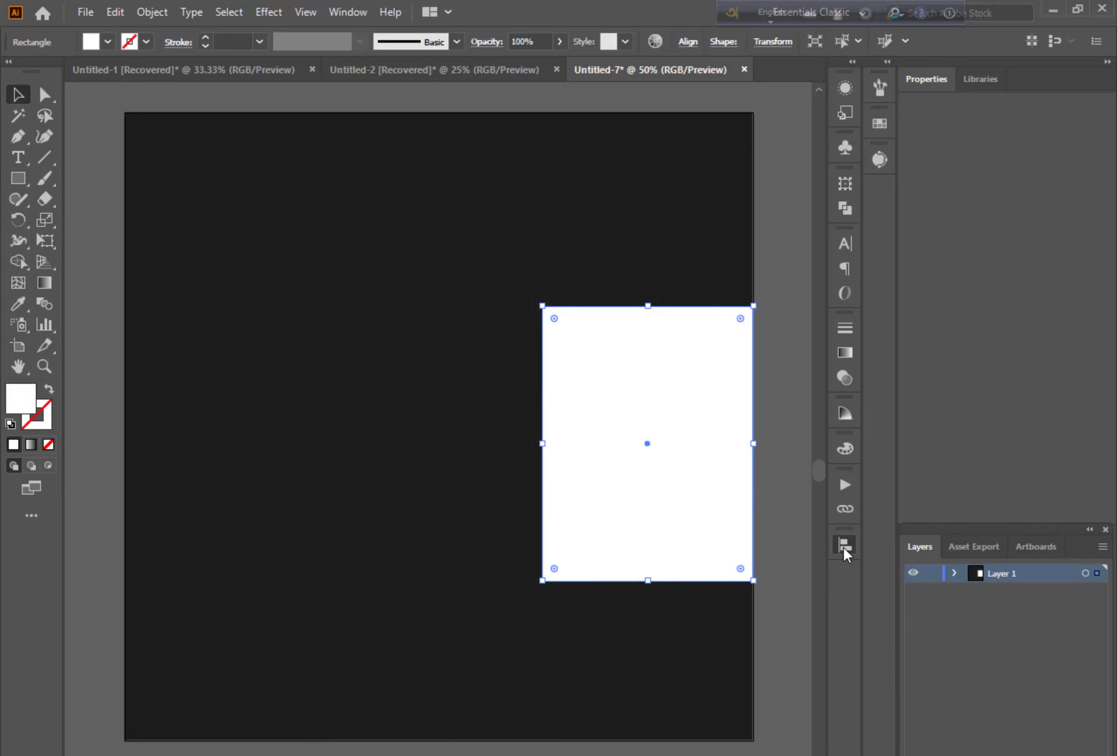
click(845, 545)
click(794, 537)
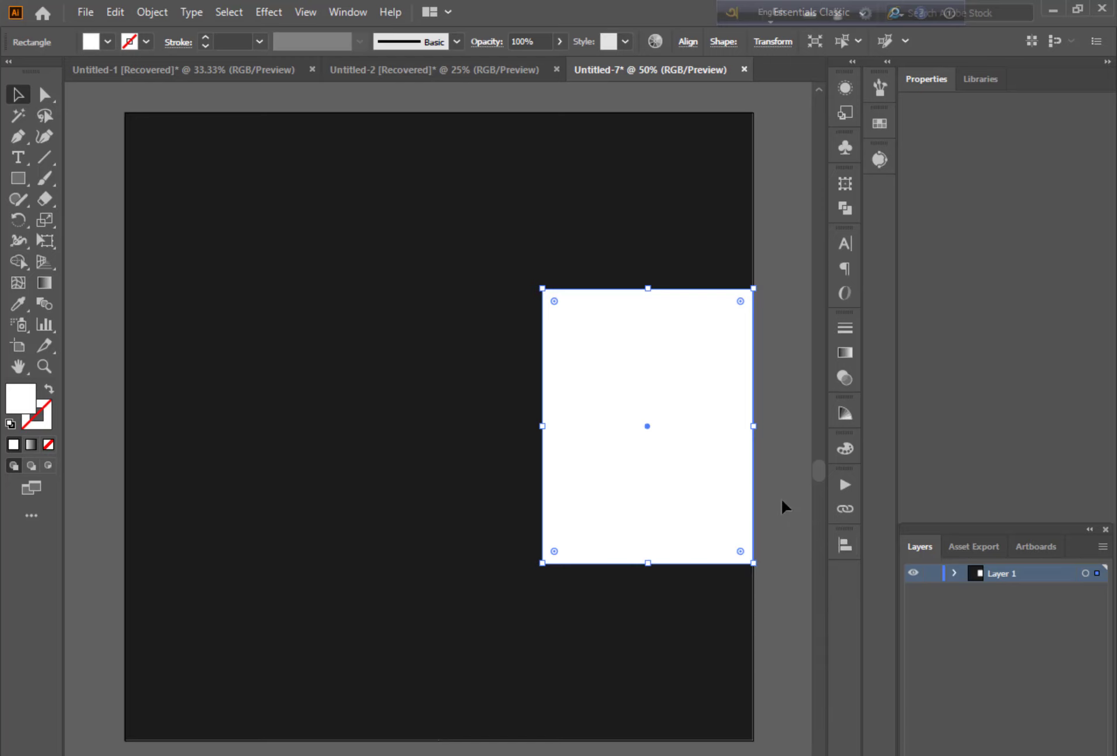
click(781, 498)
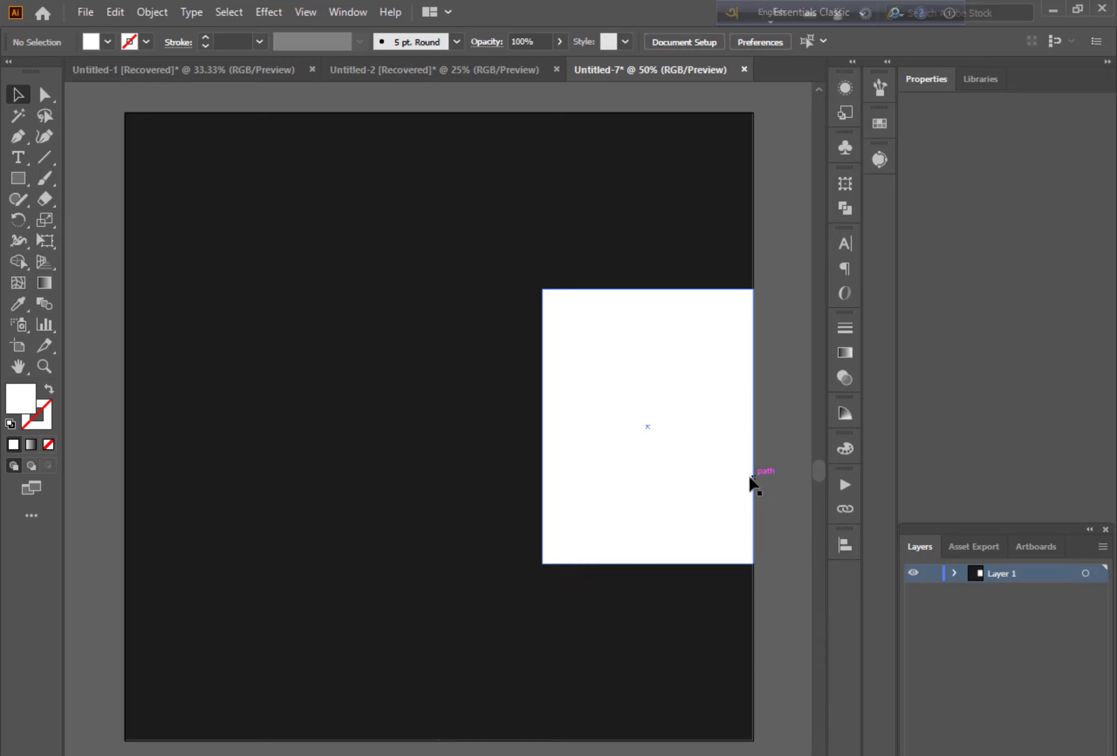
- Enlarge the white rectangle leftward to about 464.5 × 605 px against the right edge
click(611, 432)
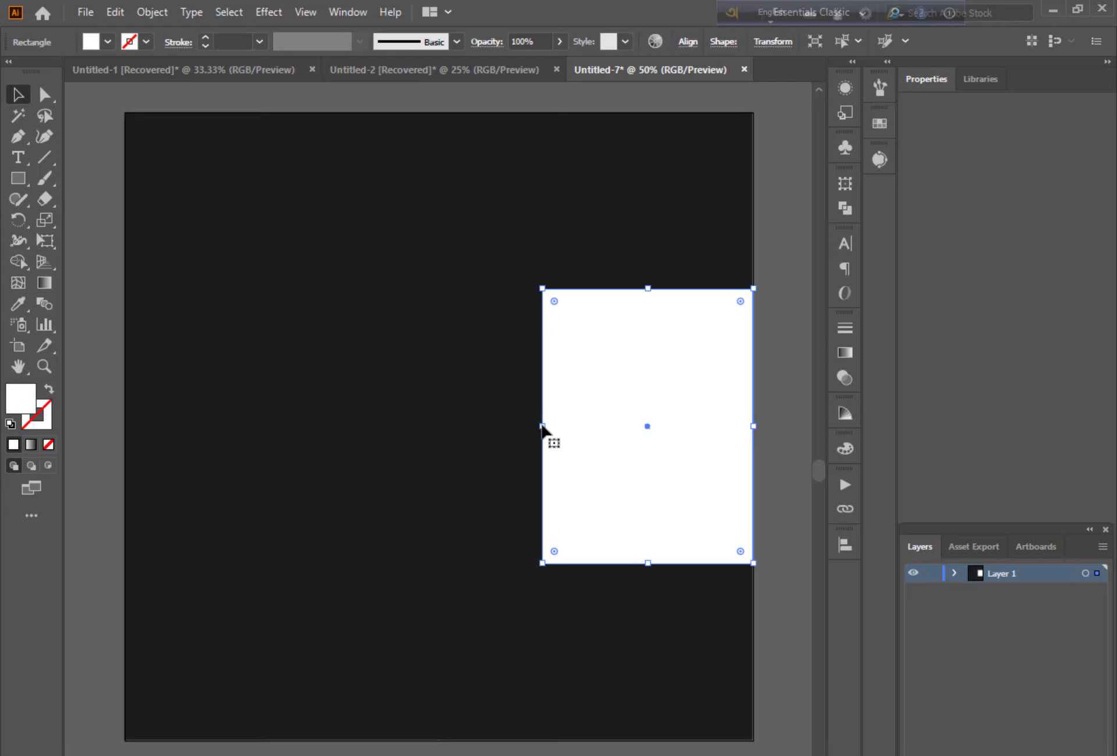
drag(541, 426, 497, 435)
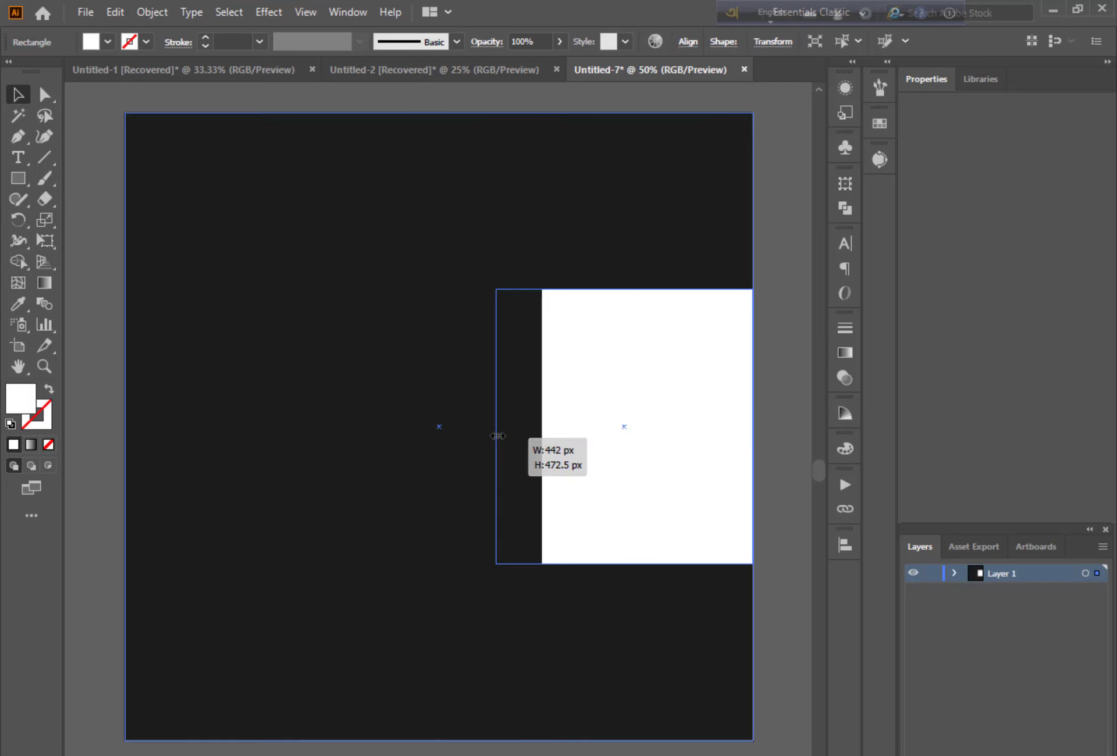
key(shift)
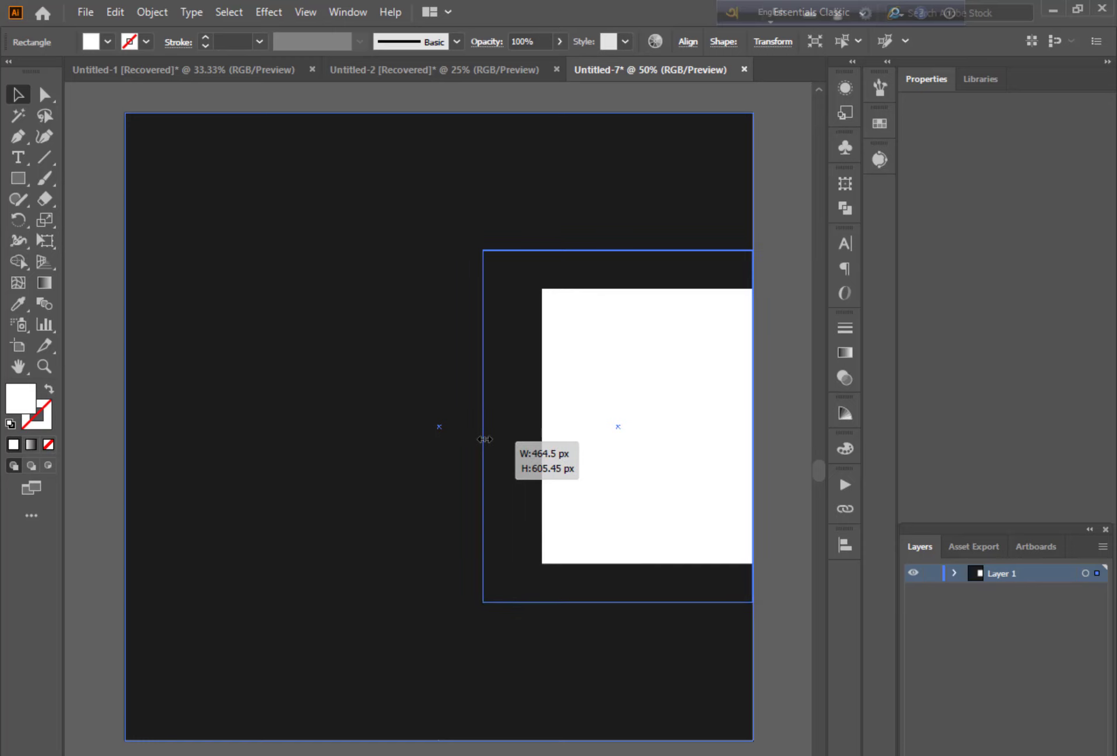
drag(497, 436, 483, 433)
click(844, 546)
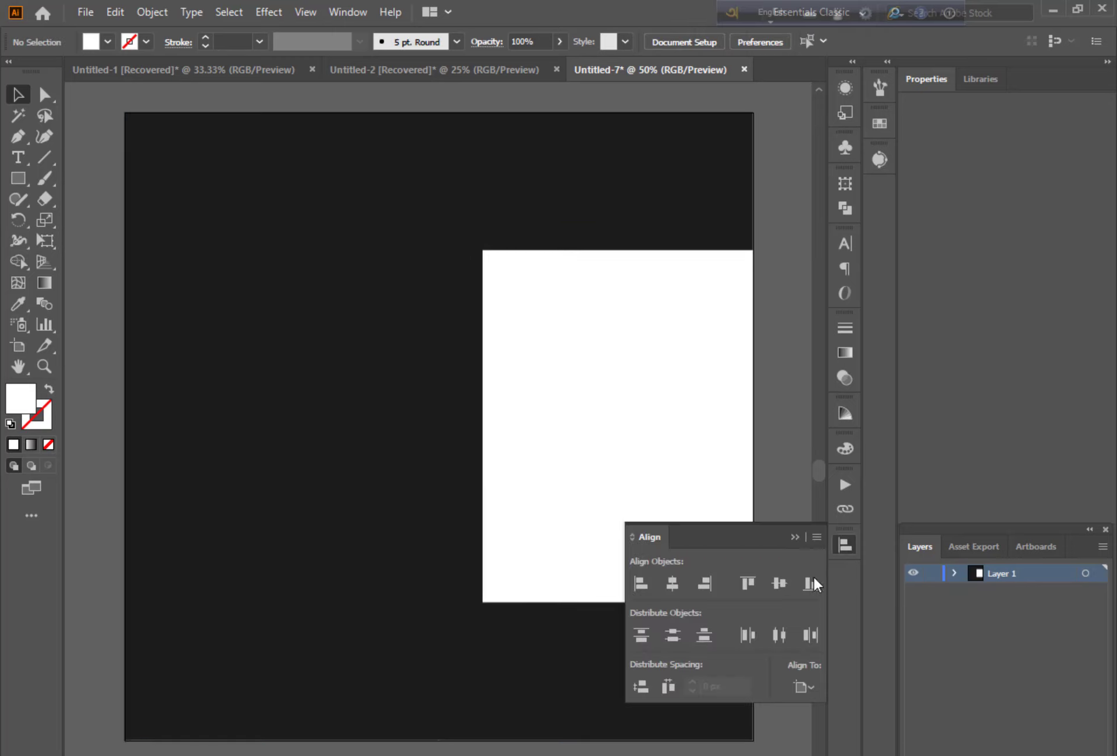
click(792, 536)
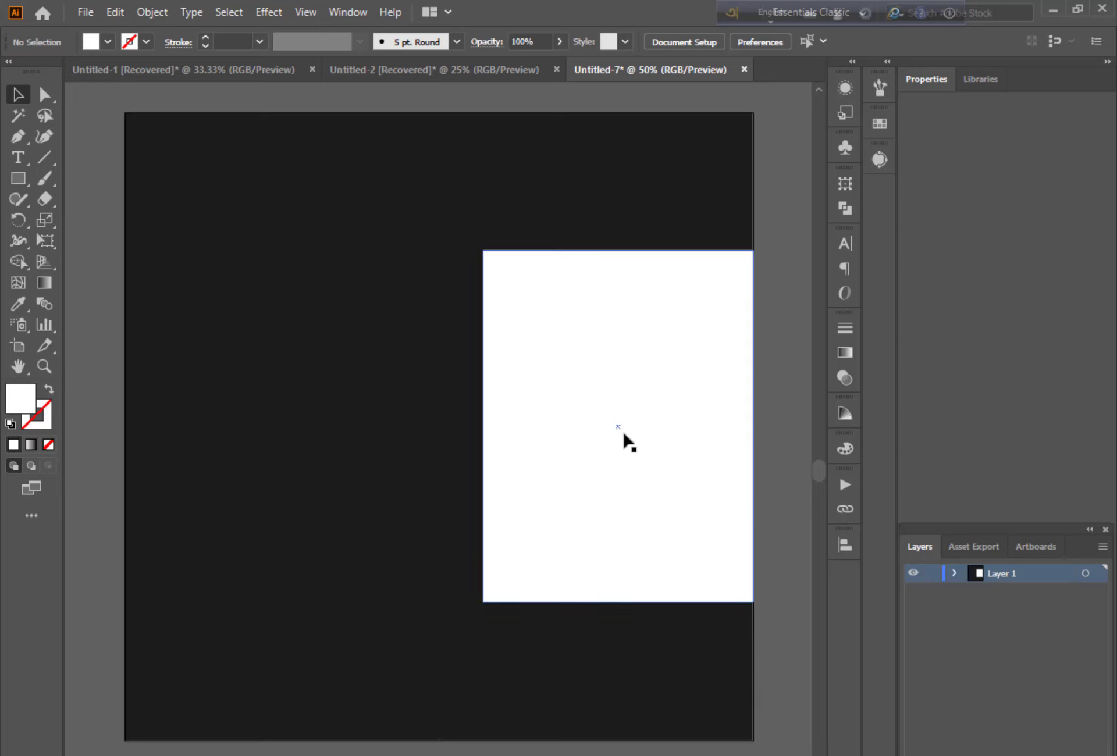
- Pen a closed zigzag path from the top-right edge, forming wedges above and below the rectangle
click(20, 138)
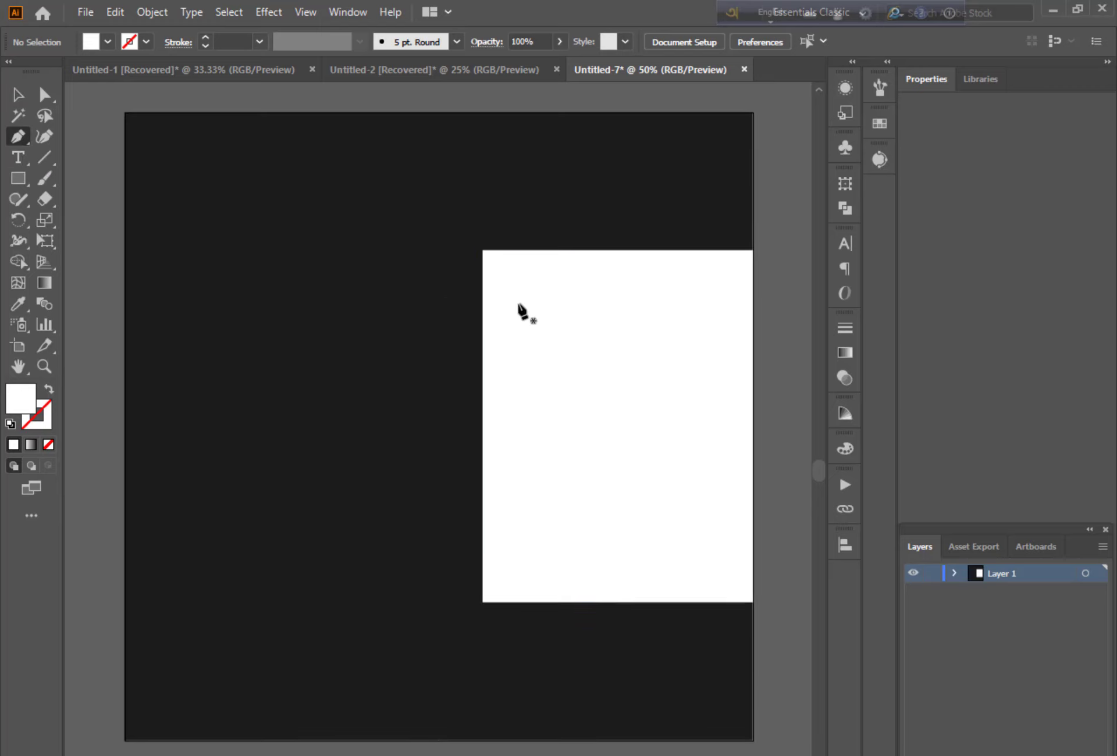
click(753, 194)
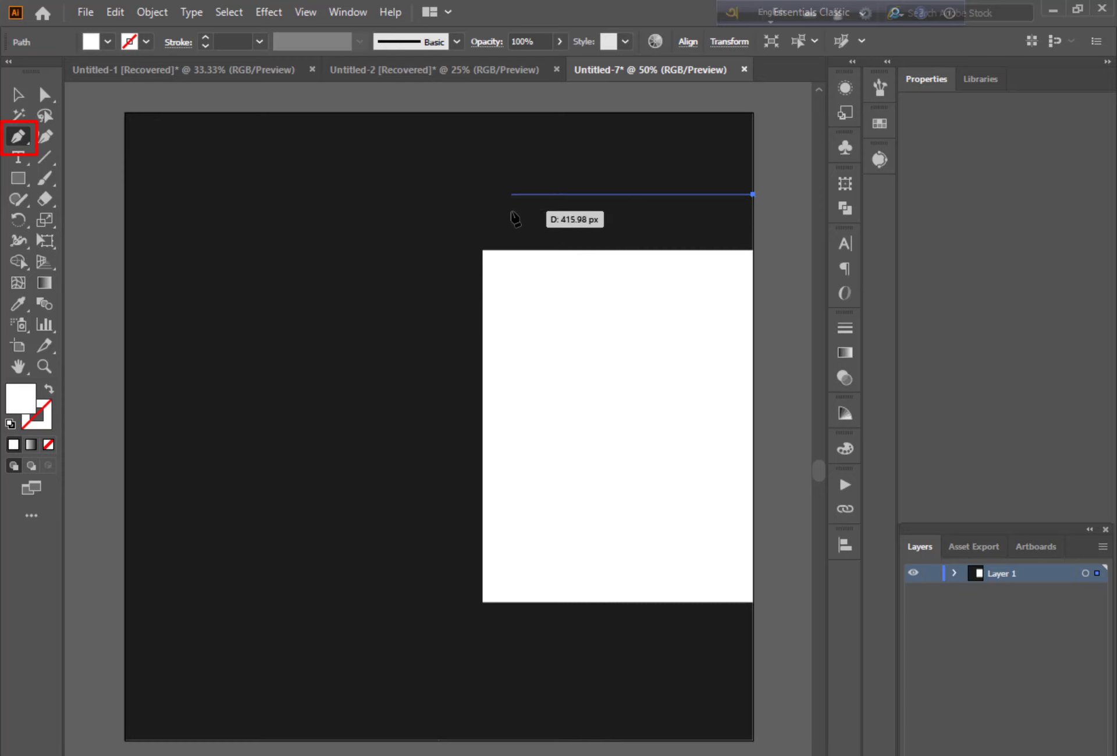
shift+click(531, 214)
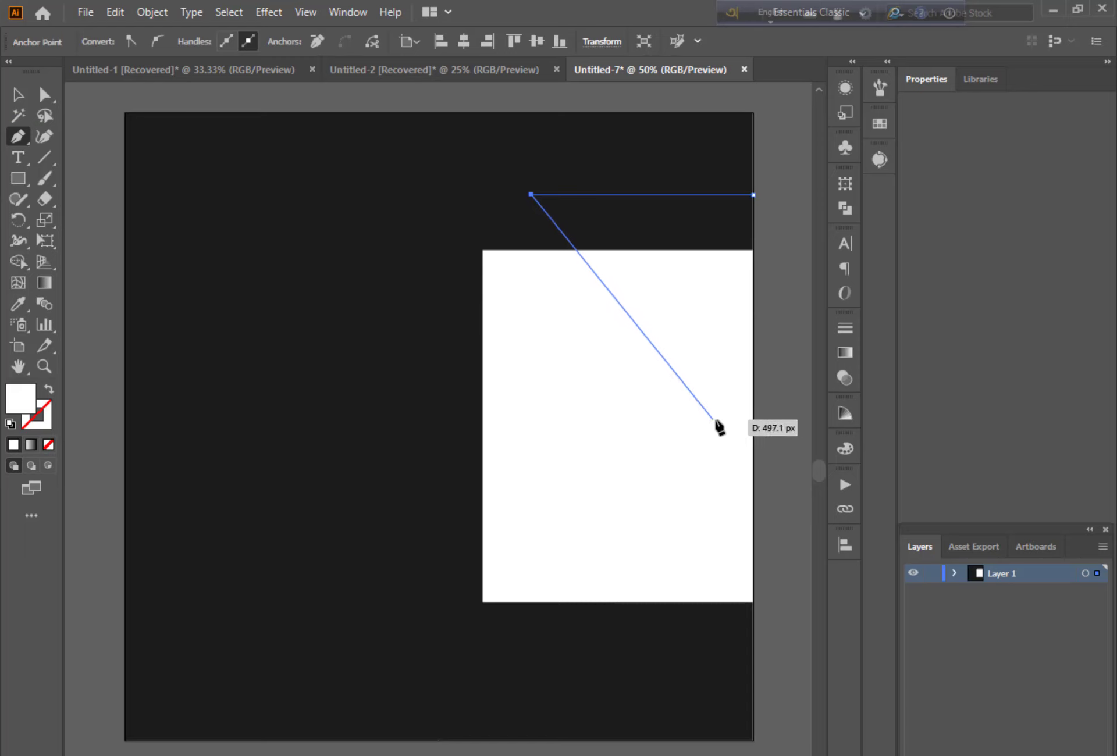
click(753, 427)
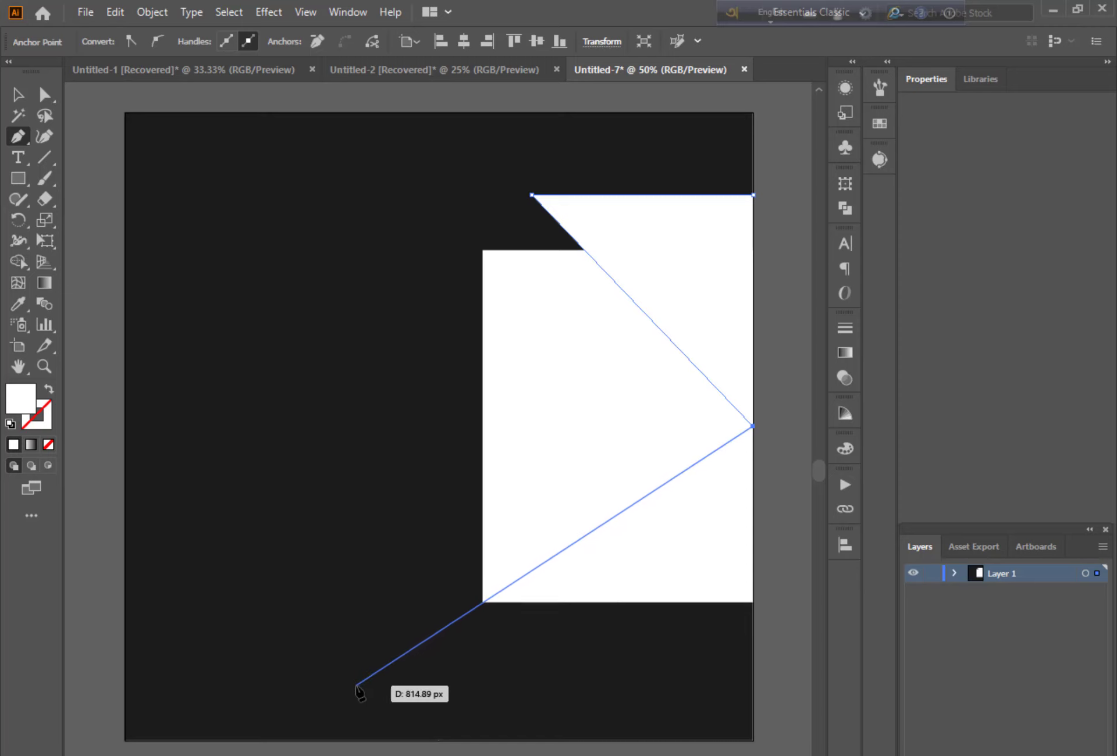
click(356, 686)
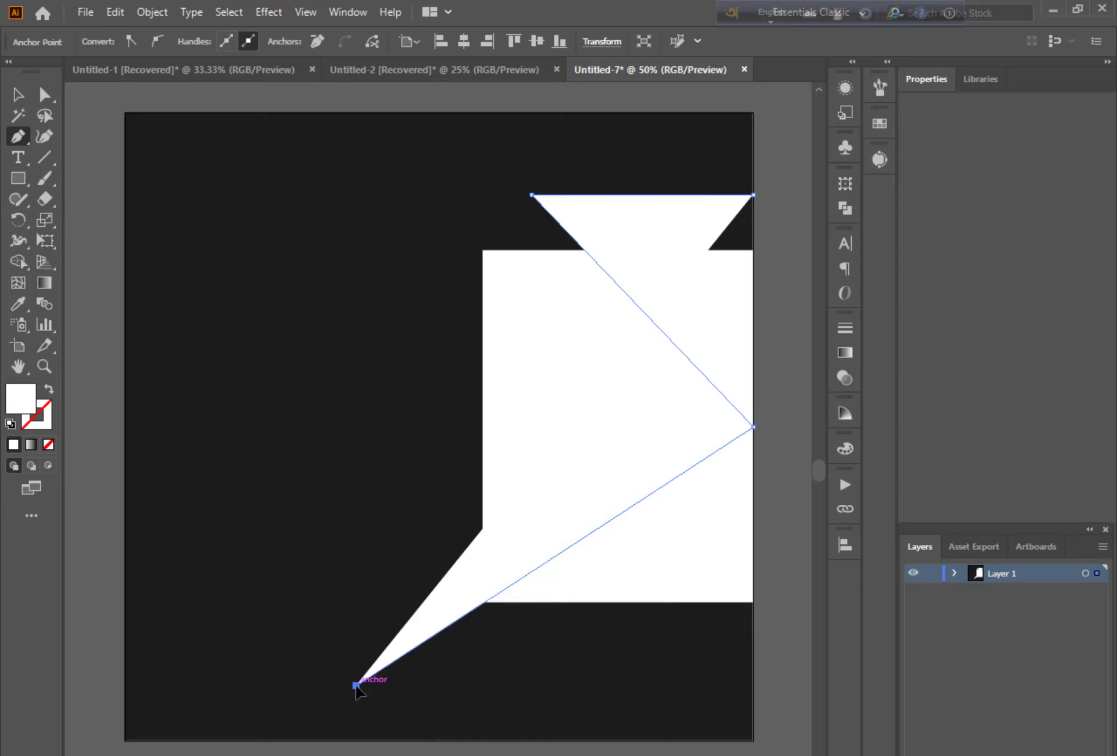
key(ctrl+z)
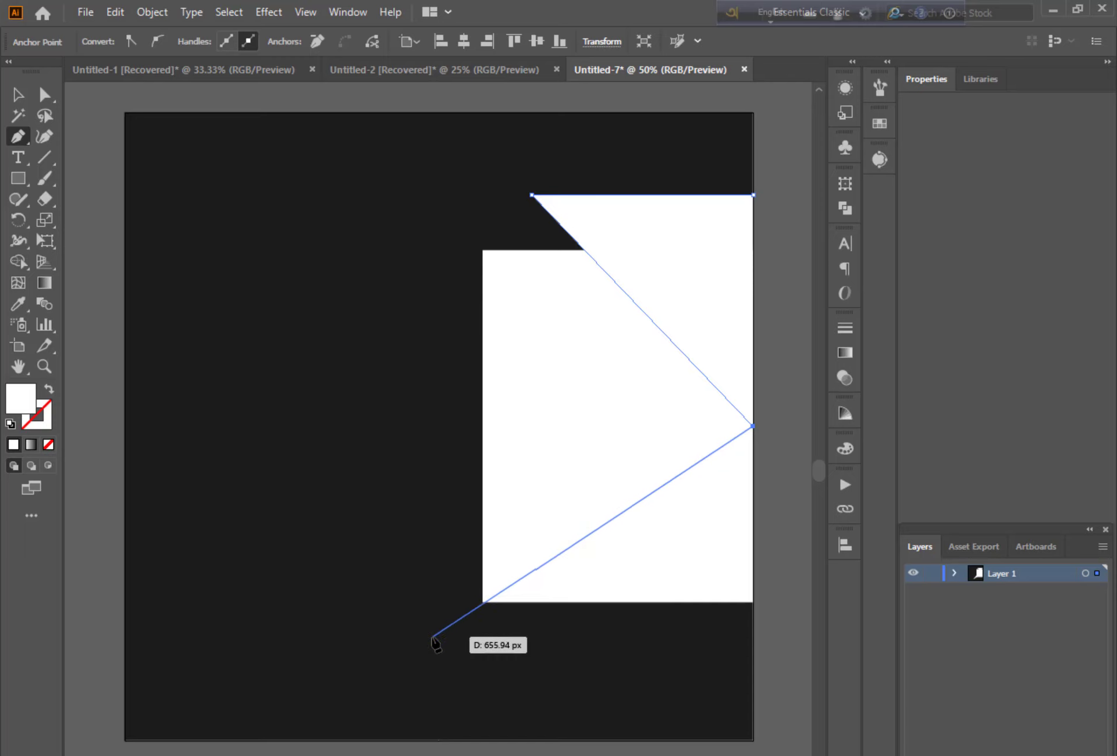
click(429, 641)
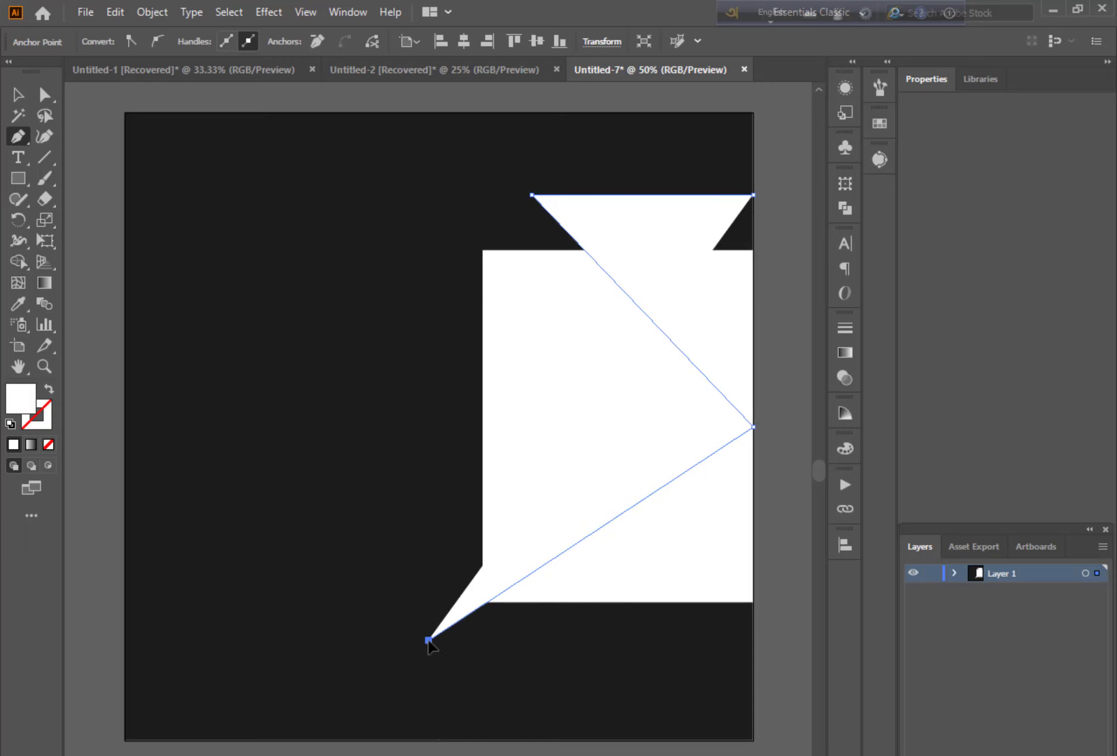
click(753, 640)
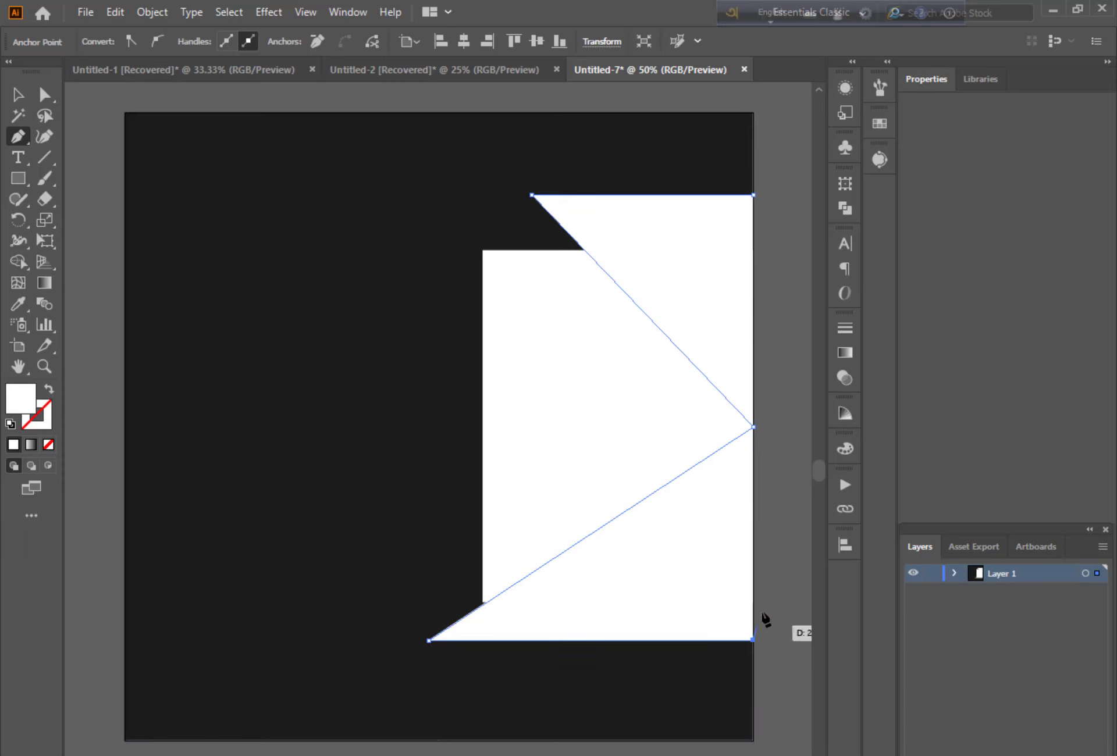
click(753, 195)
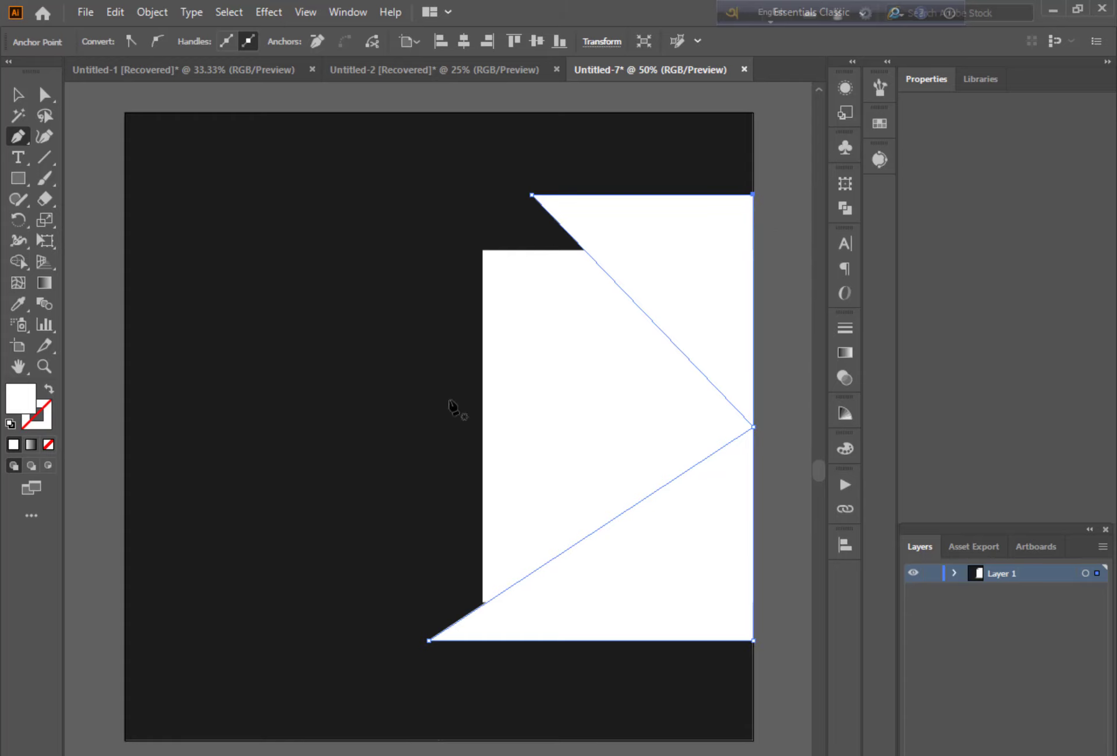
- Fill the zigzag shape with orange FF9D00 and reselect it
double_click(21, 399)
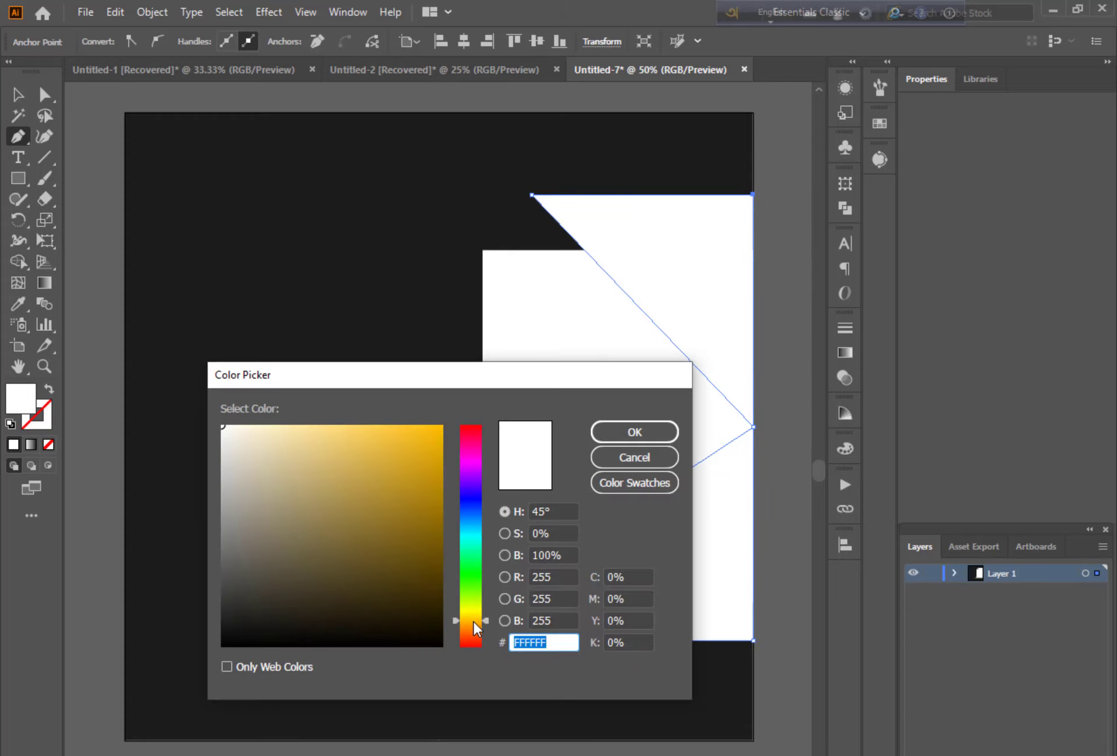
drag(476, 612, 469, 624)
click(437, 428)
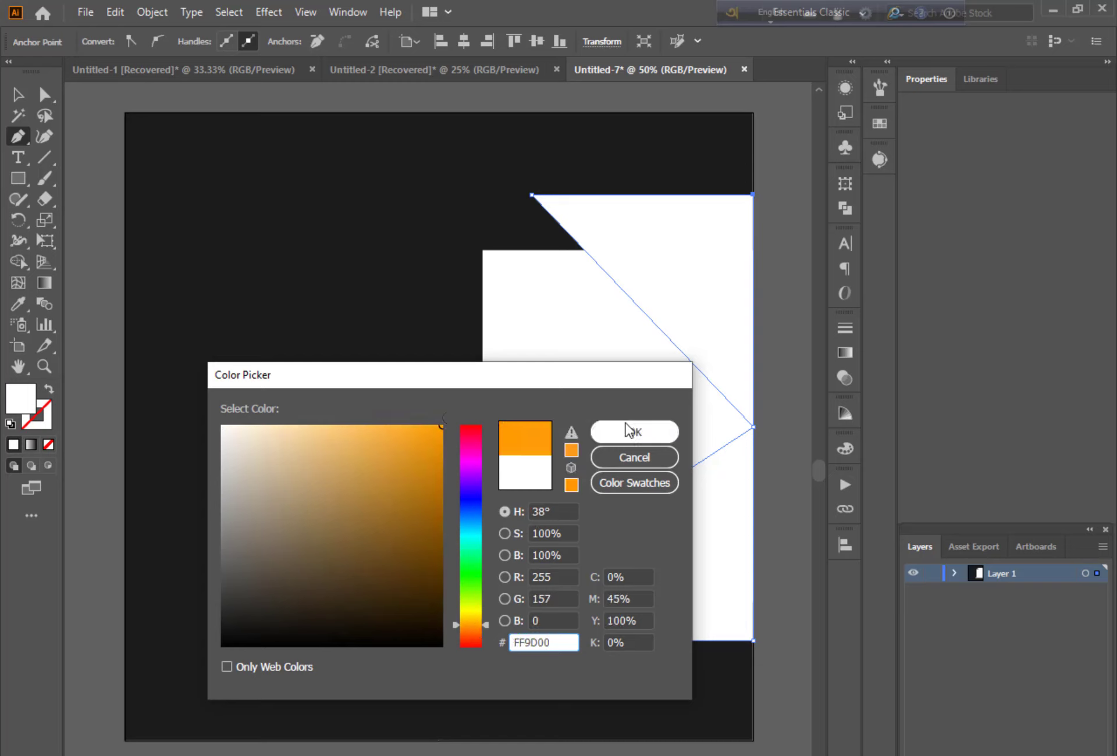
click(635, 432)
click(18, 93)
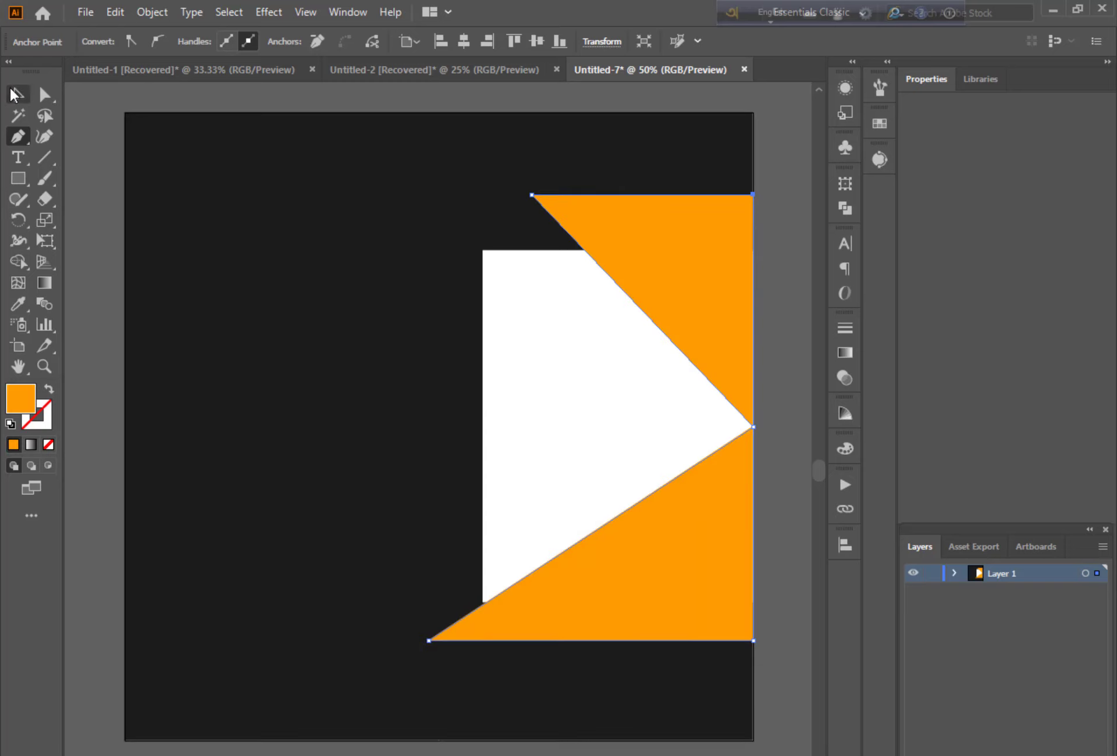
click(86, 142)
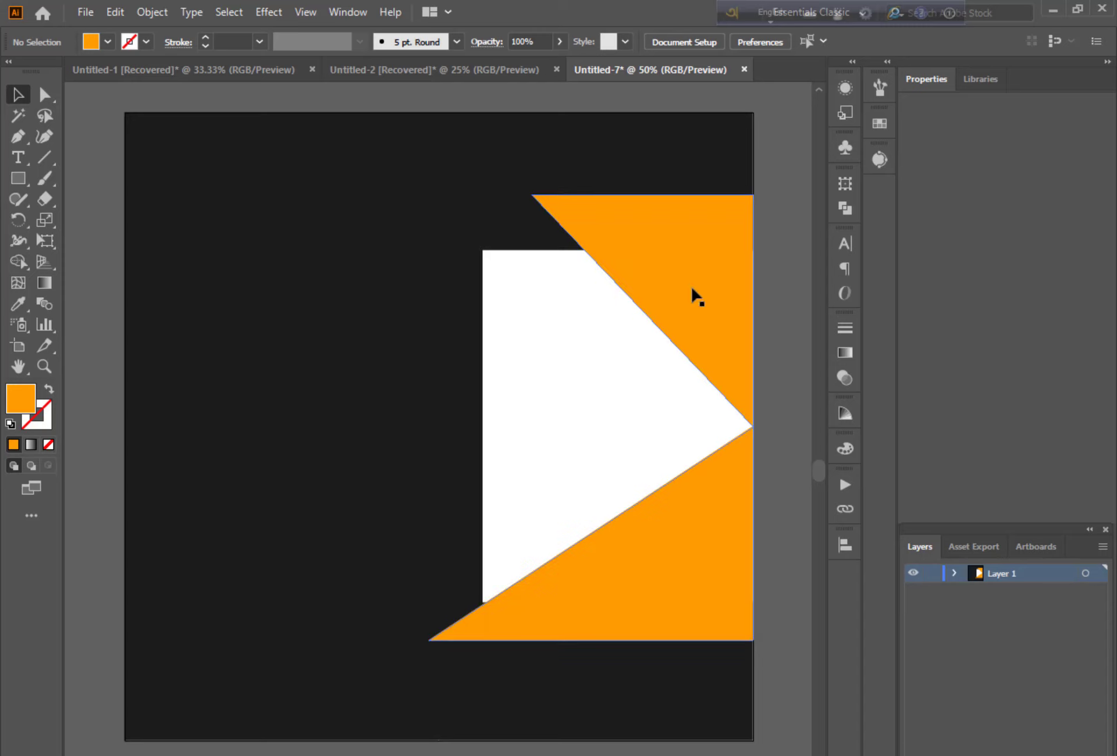
click(645, 281)
click(45, 94)
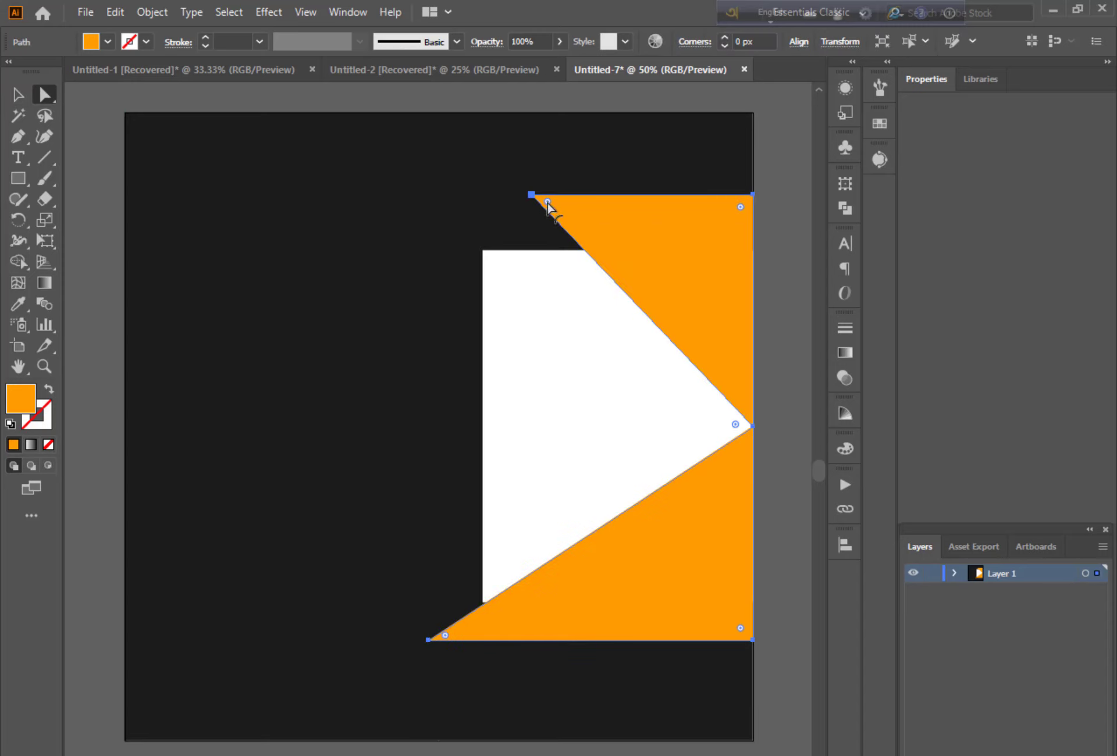
- Round the orange shape's top-left and bottom-left corners to 16.2 px and bottom-right to 50 px
drag(548, 201, 559, 214)
click(788, 548)
scroll(762, 640, down, 2)
scroll(524, 582, down, 1)
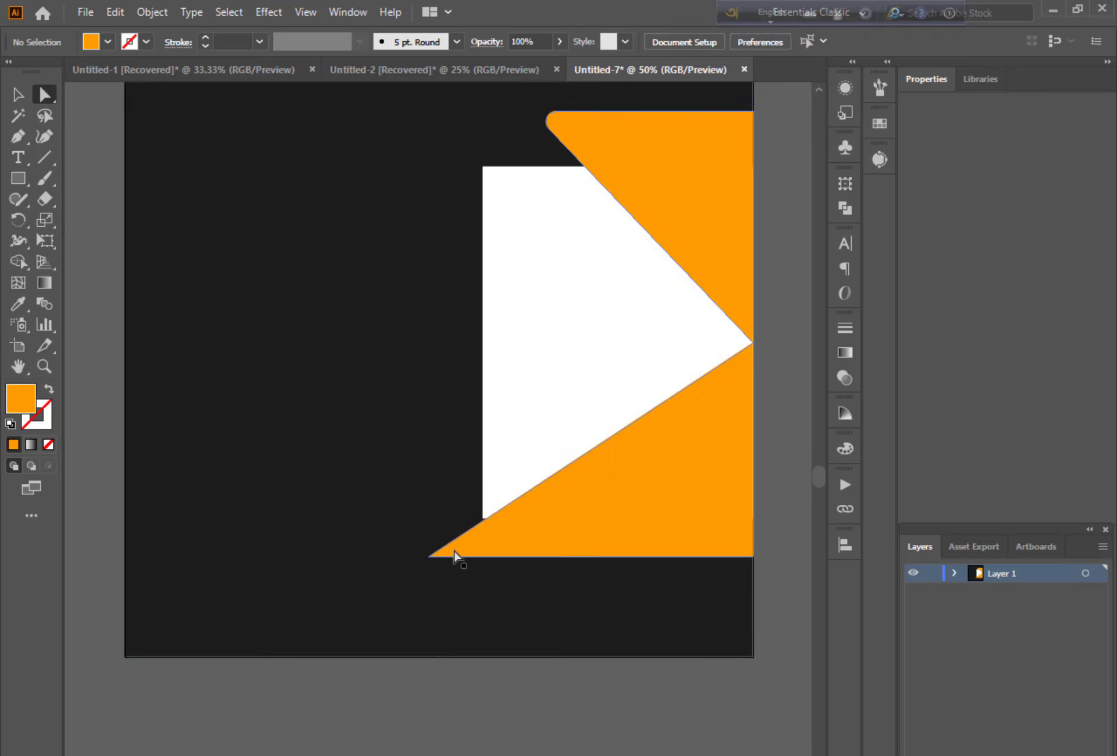
click(455, 556)
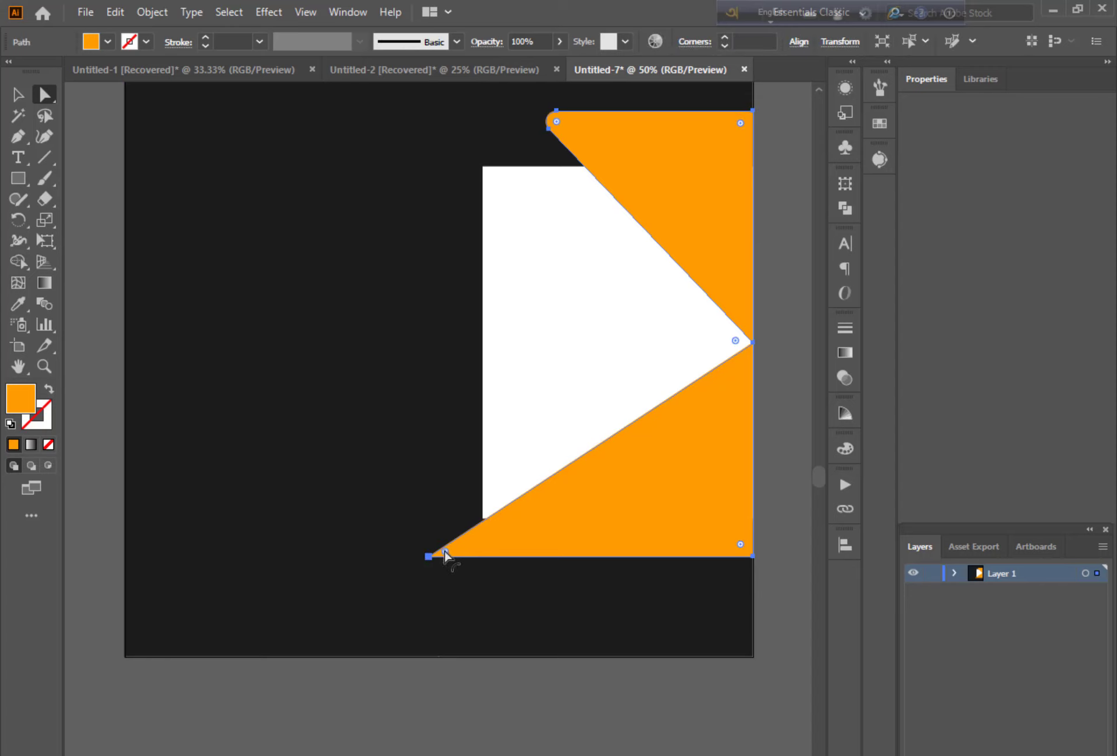
drag(445, 556, 458, 548)
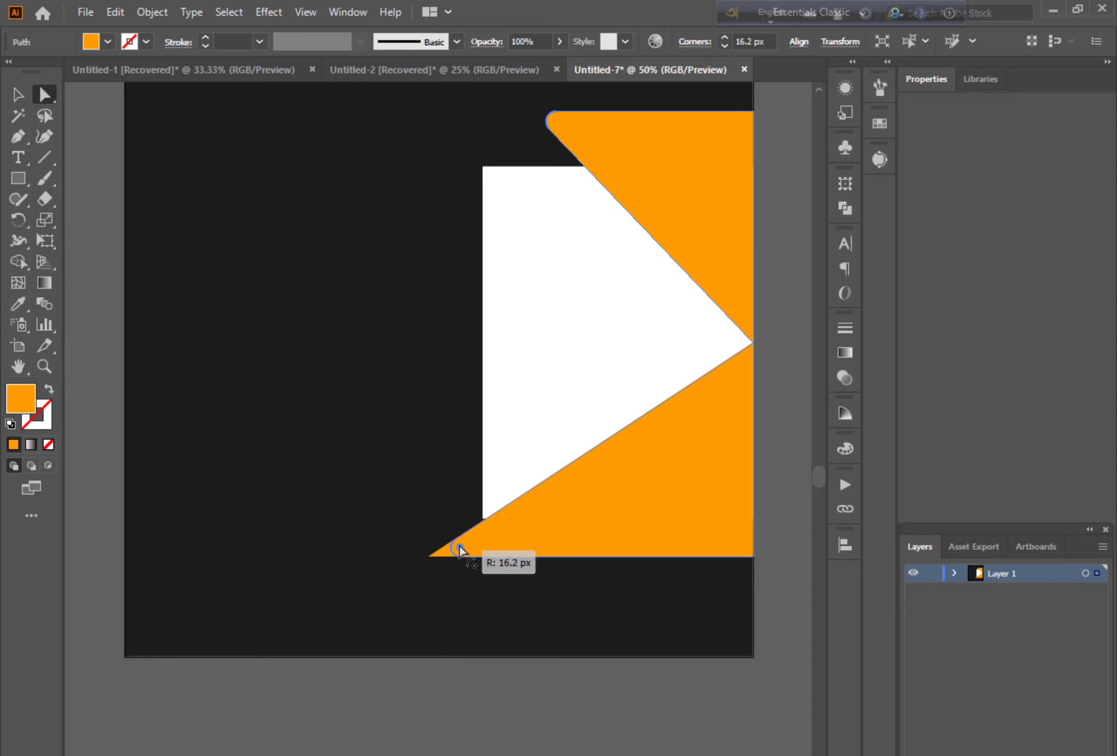
click(543, 718)
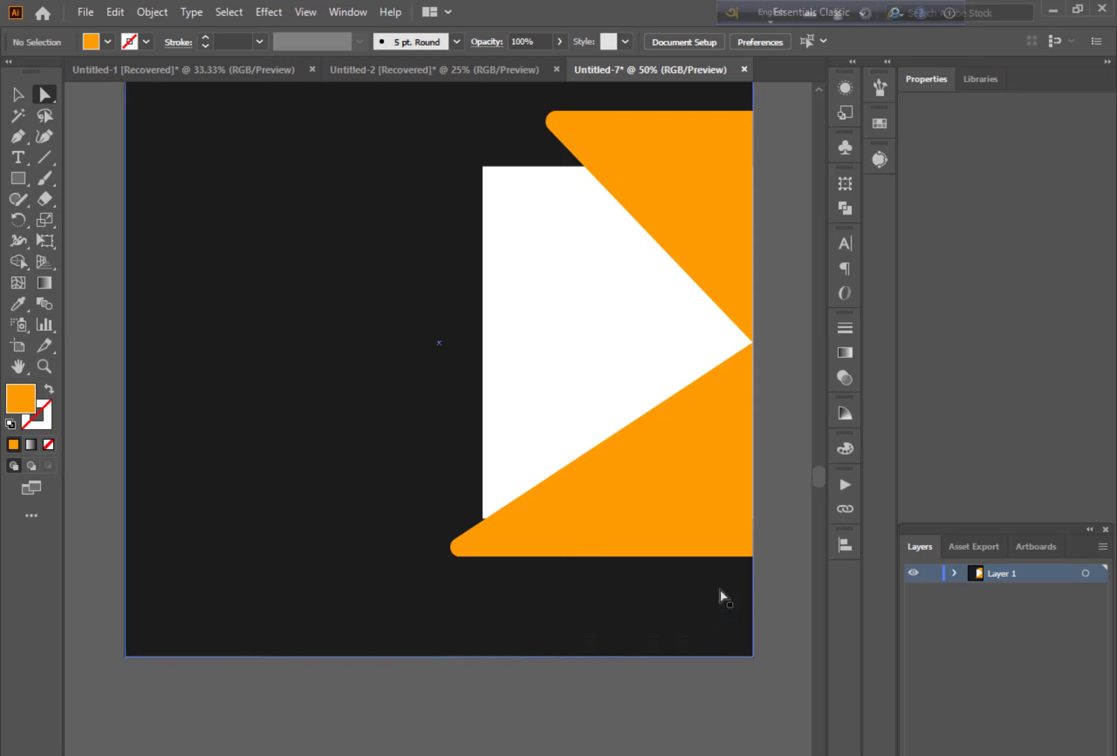
click(746, 531)
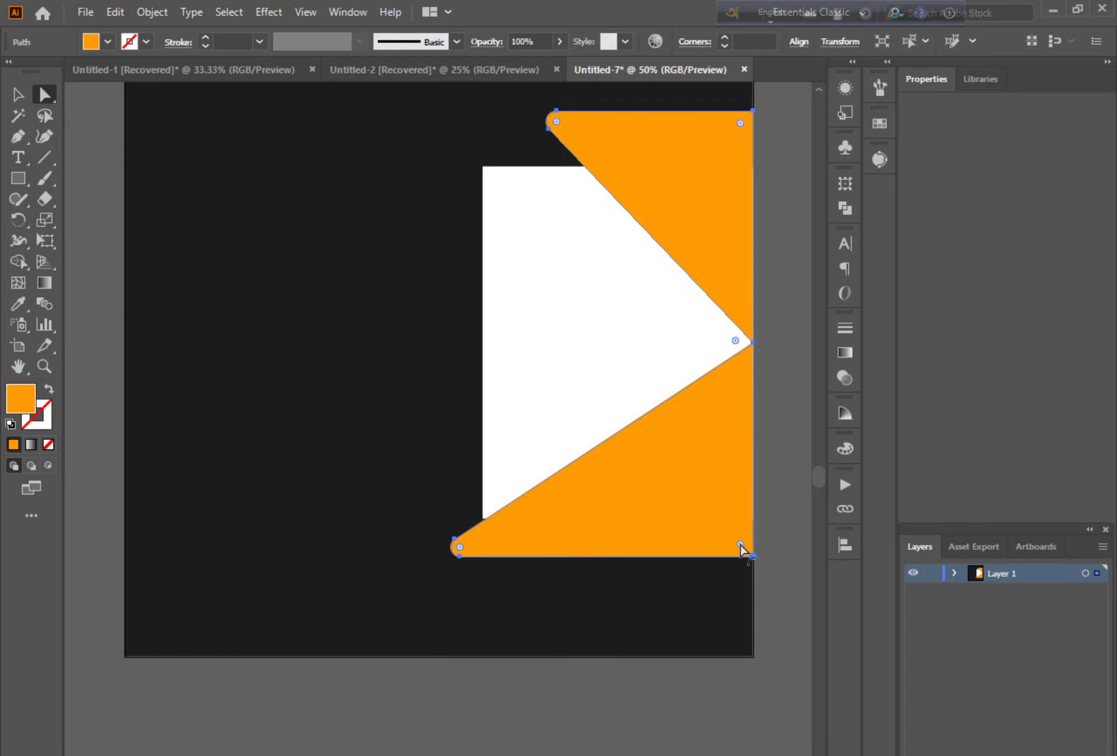
drag(741, 545, 718, 537)
click(784, 550)
scroll(785, 545, up, 2)
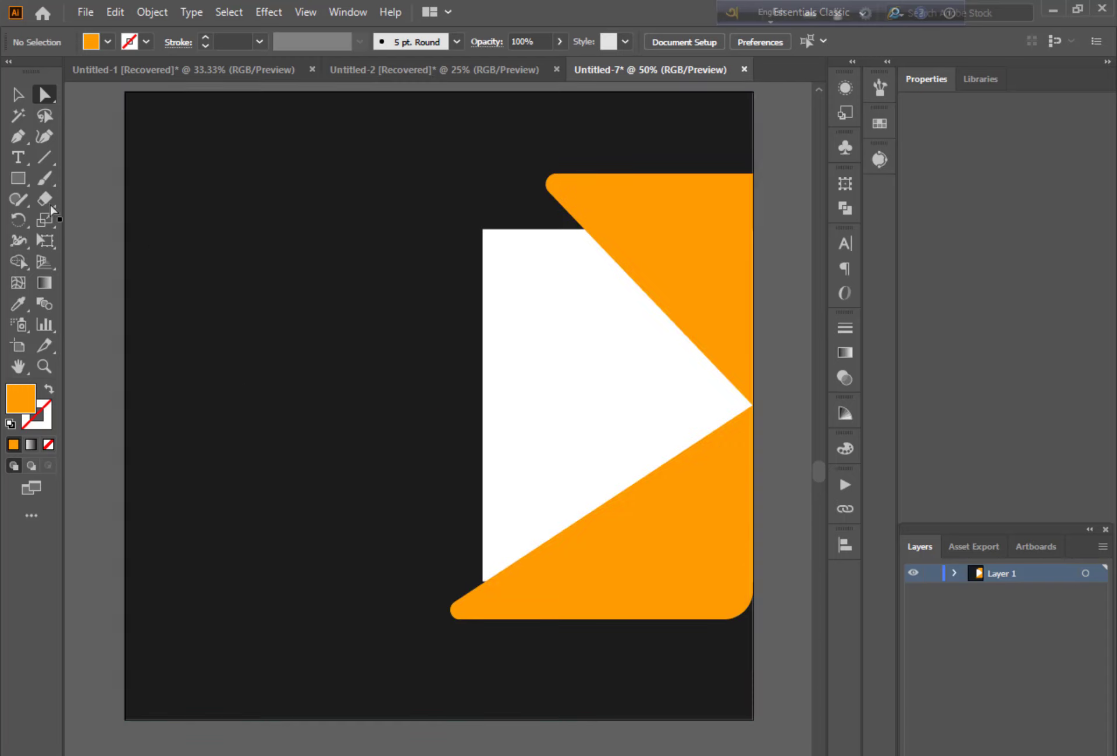
click(18, 94)
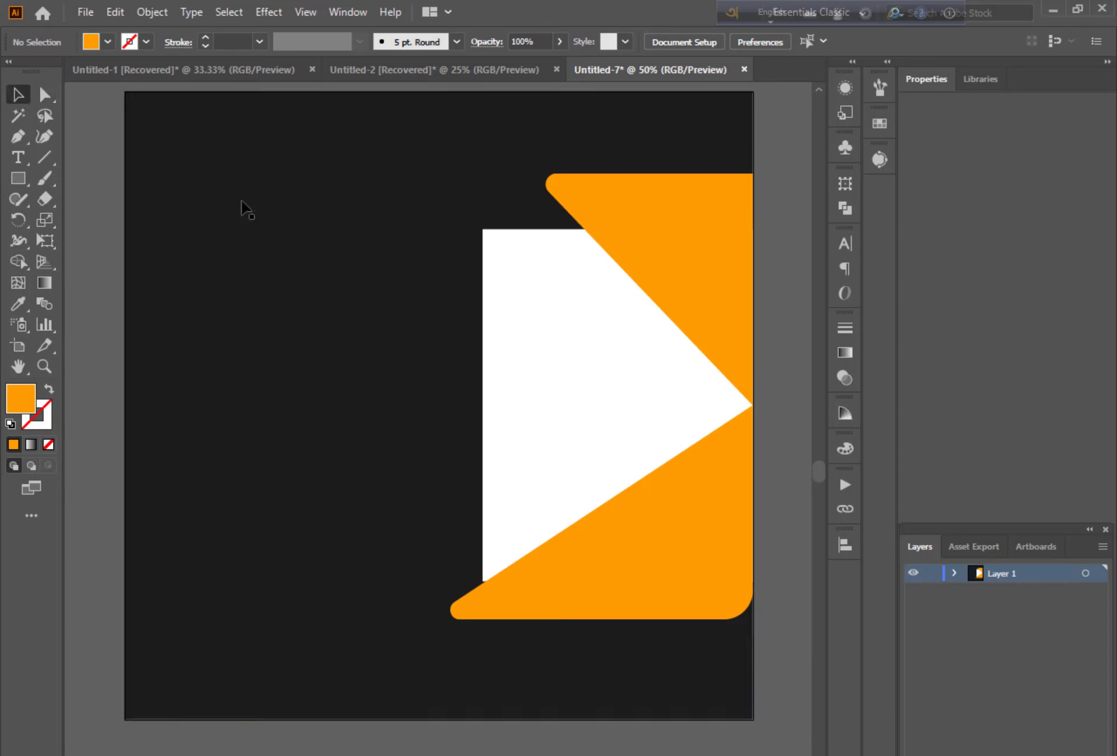
- Send the orange shape to the back, behind the white rectangle
click(678, 243)
key(ctrl+shift+b)
key(ctrl+bracketleft)
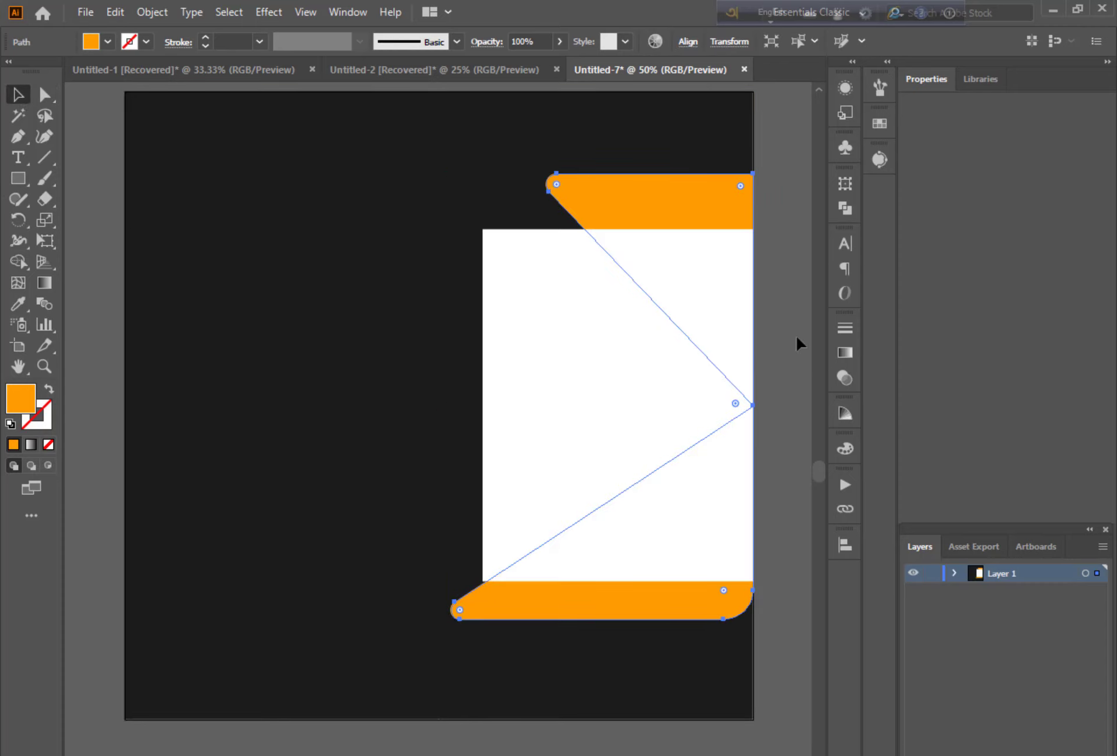
key(ctrl+shift+b)
click(783, 341)
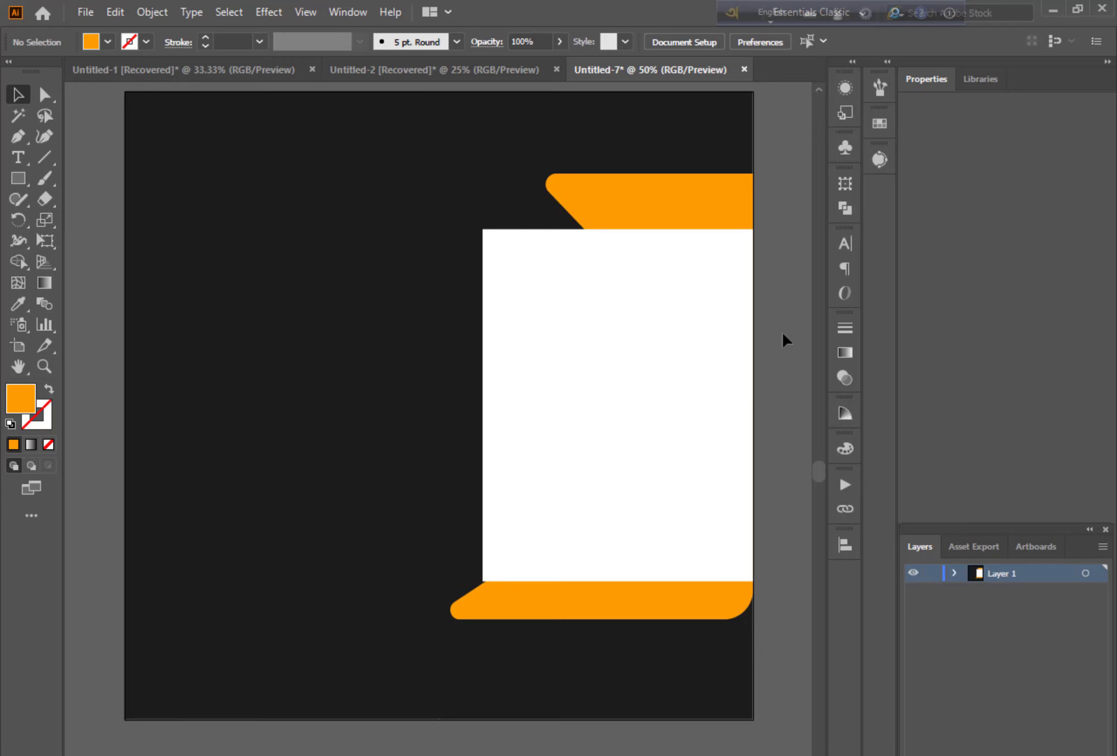
- Make an up-left offset copy of the rectangle as a 5 pt white outline, then place the fashion photo
key(ctrl+minus)
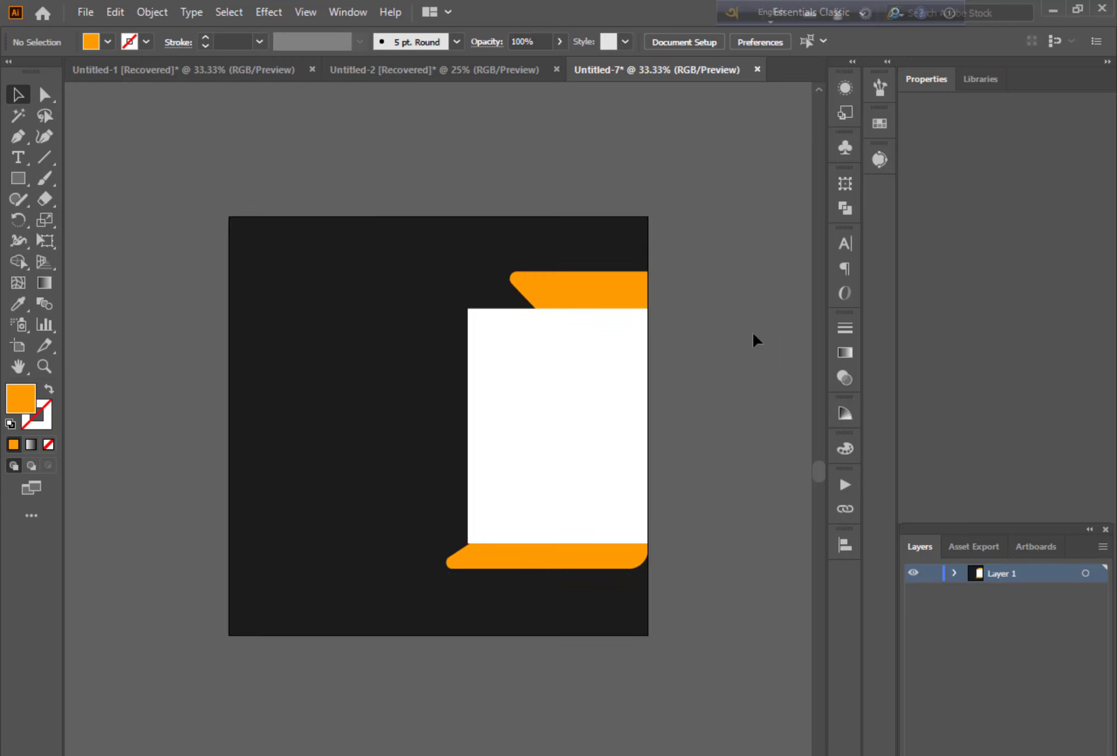
scroll(753, 333, down, 1)
key(ctrl+plus)
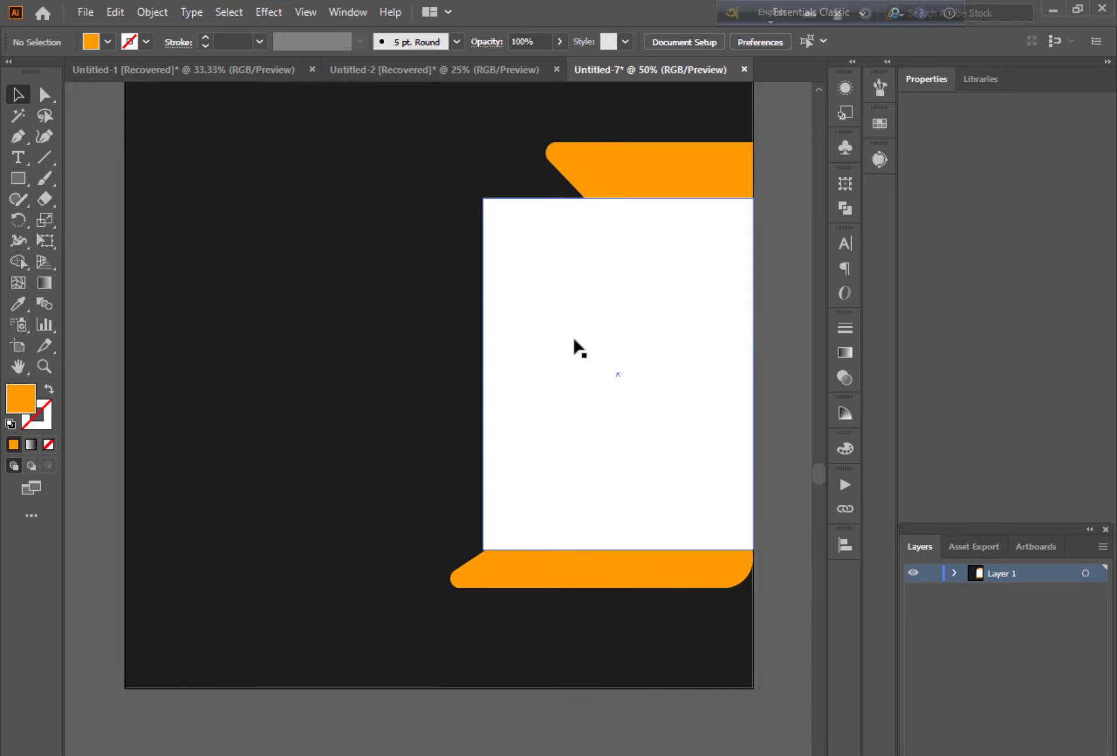
mouse_move(526, 304)
mouse_down()
mouse_move(461, 341)
mouse_move(508, 340)
mouse_move(534, 303)
mouse_up()
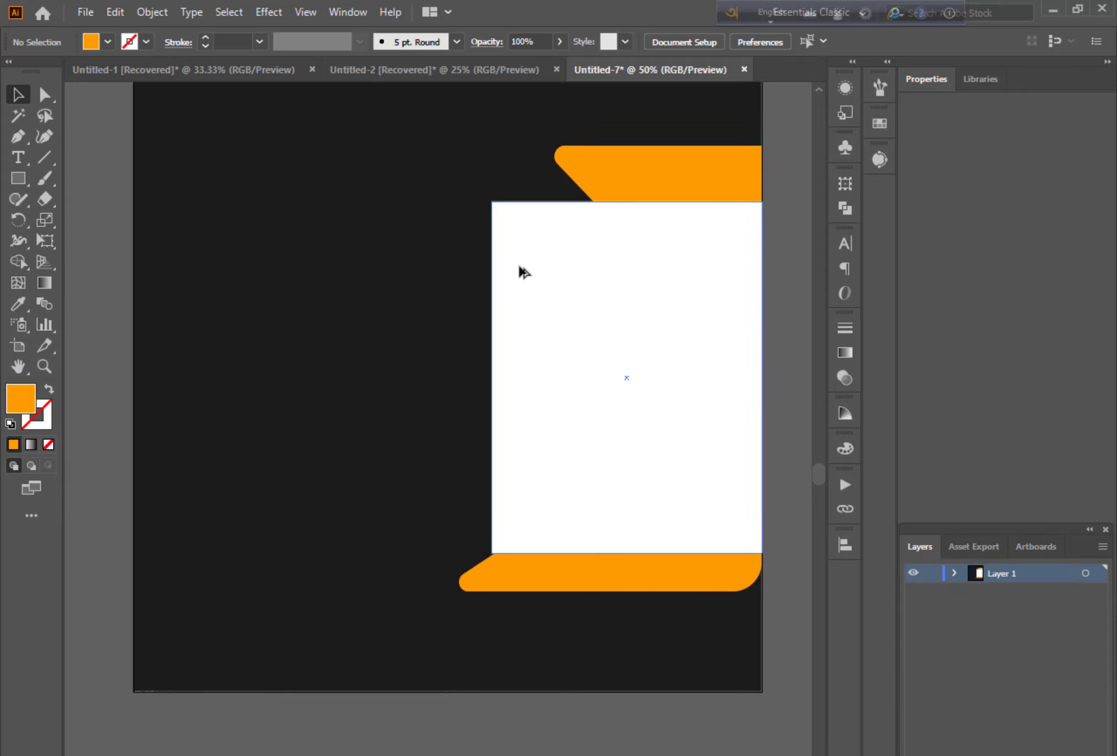
drag(523, 272, 503, 261)
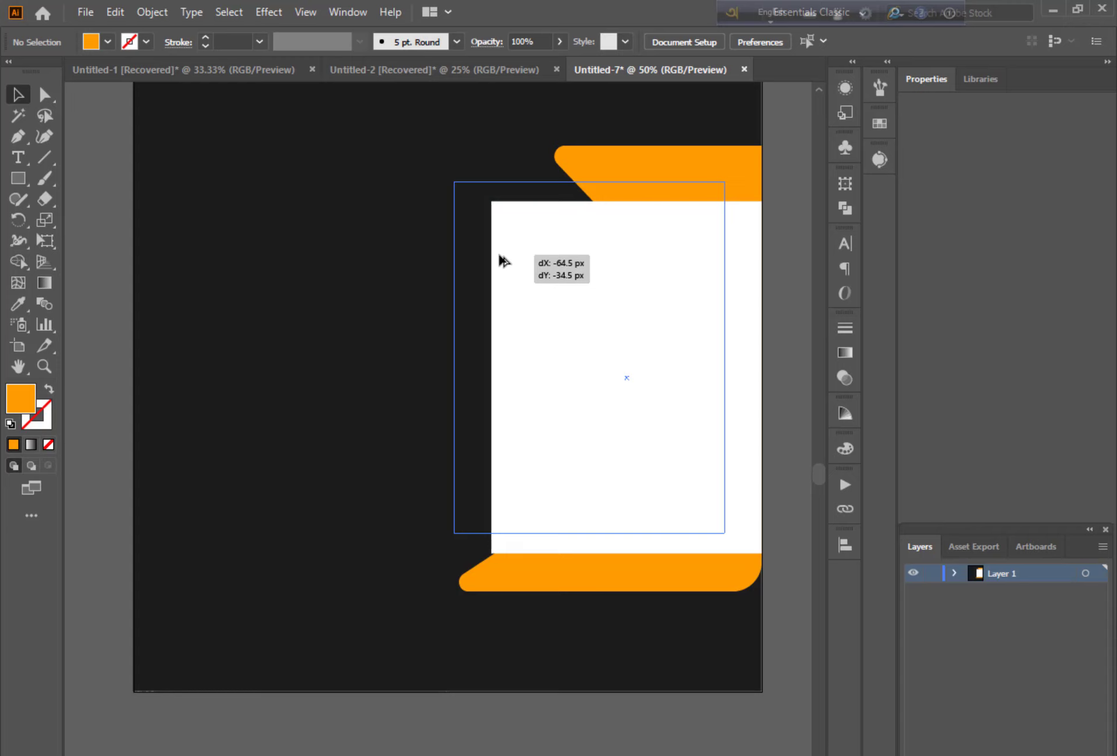
drag(502, 260, 520, 258)
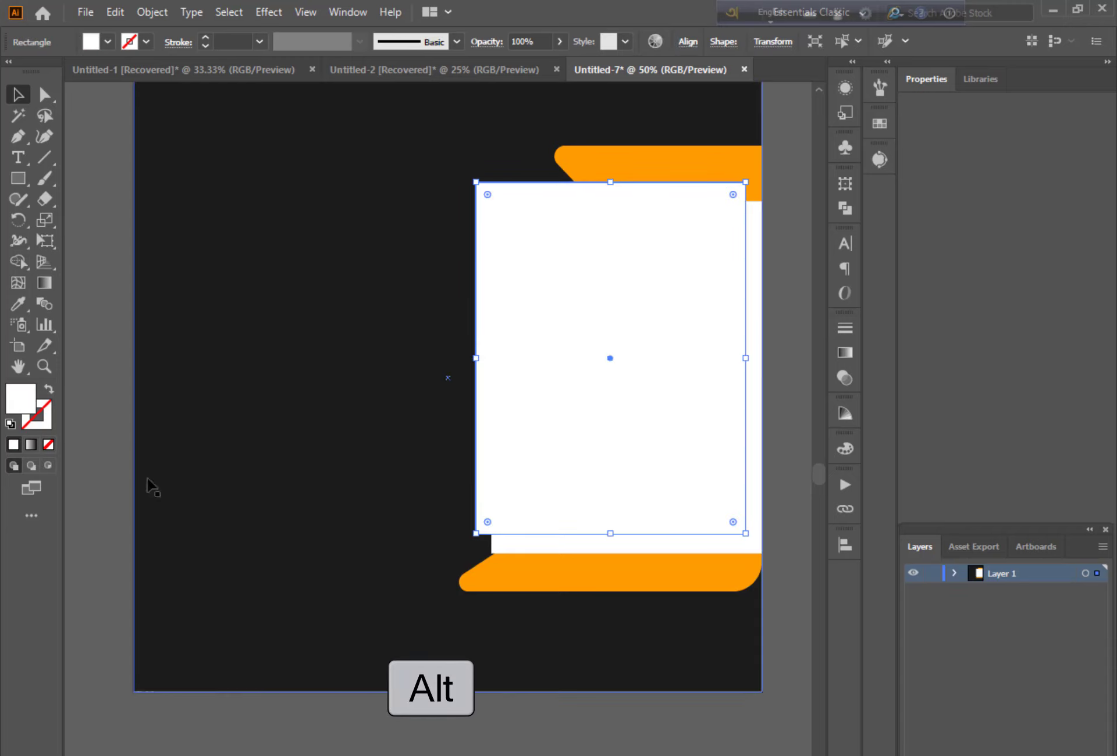
click(46, 389)
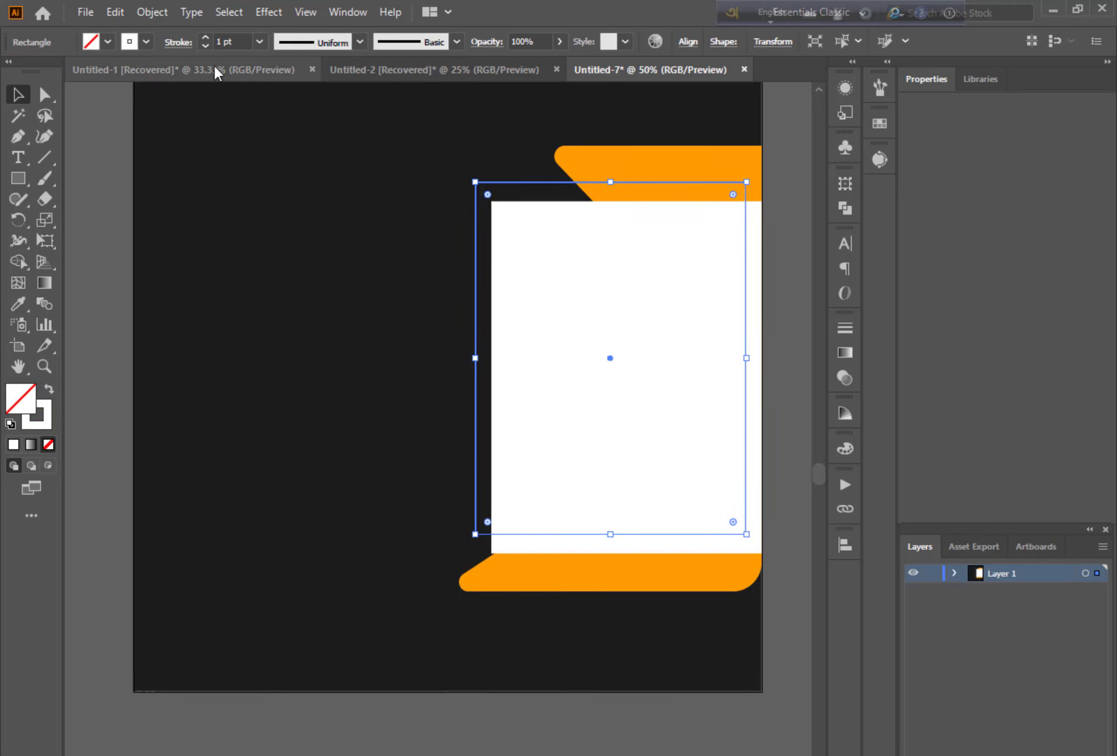
key(Up)
key(Up)
key(Up)
key(Up)
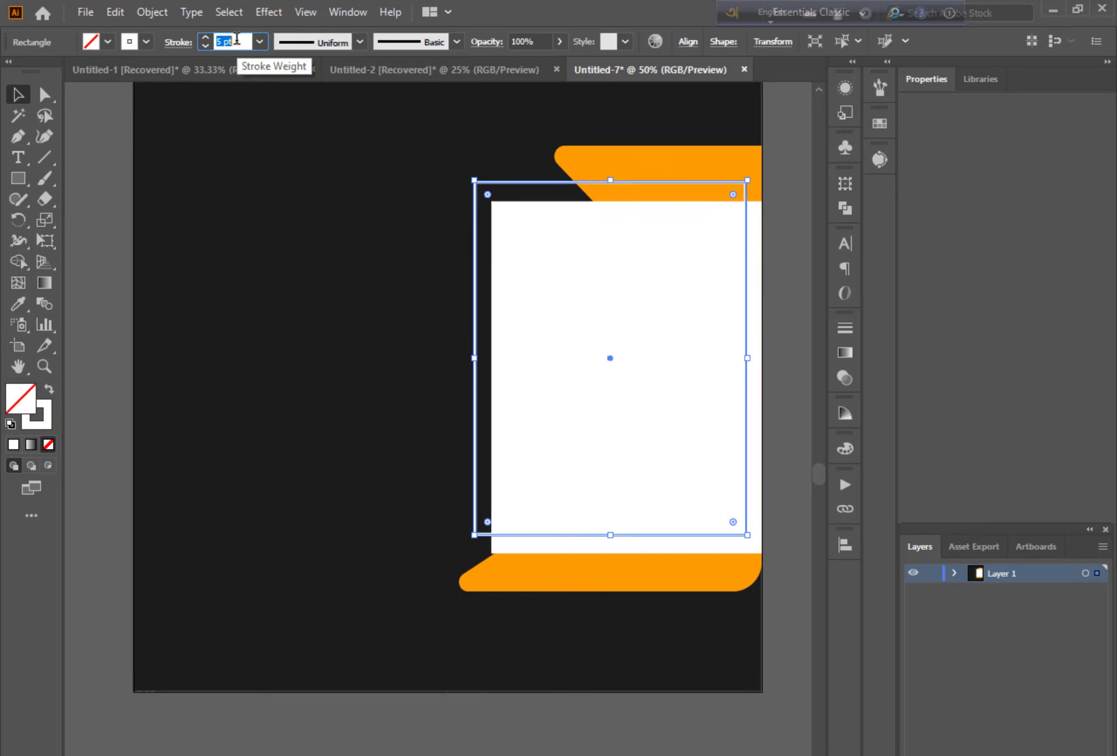
key(Up)
key(Up)
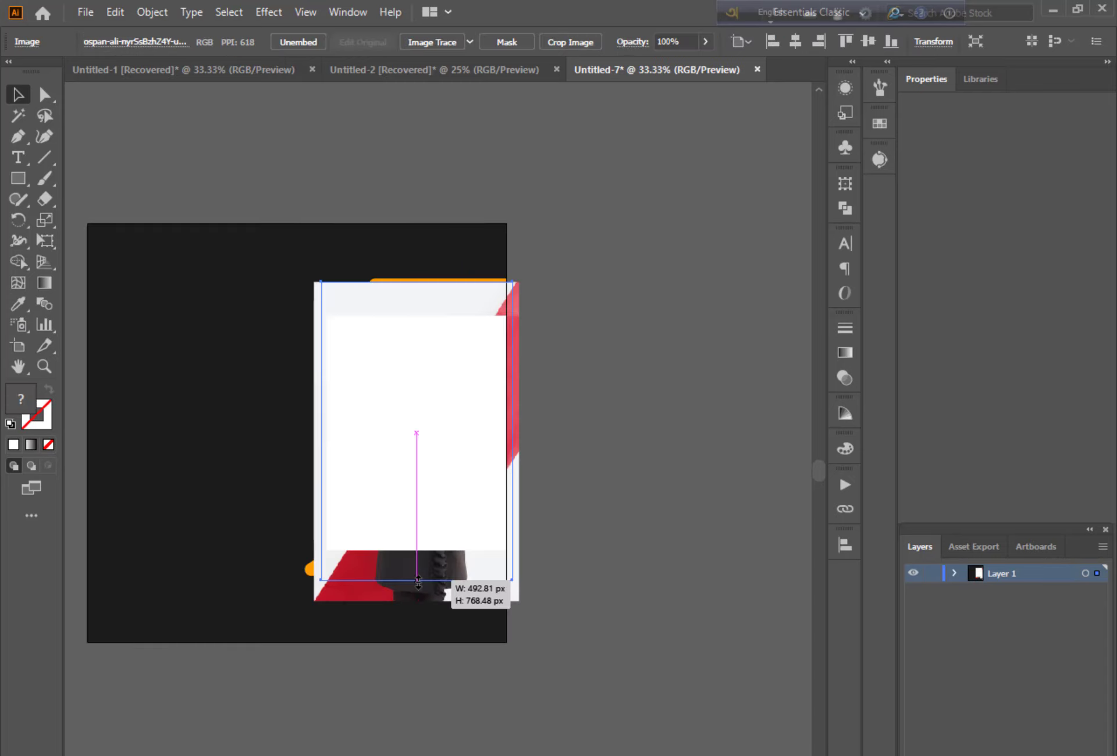
drag(416, 605, 460, 568)
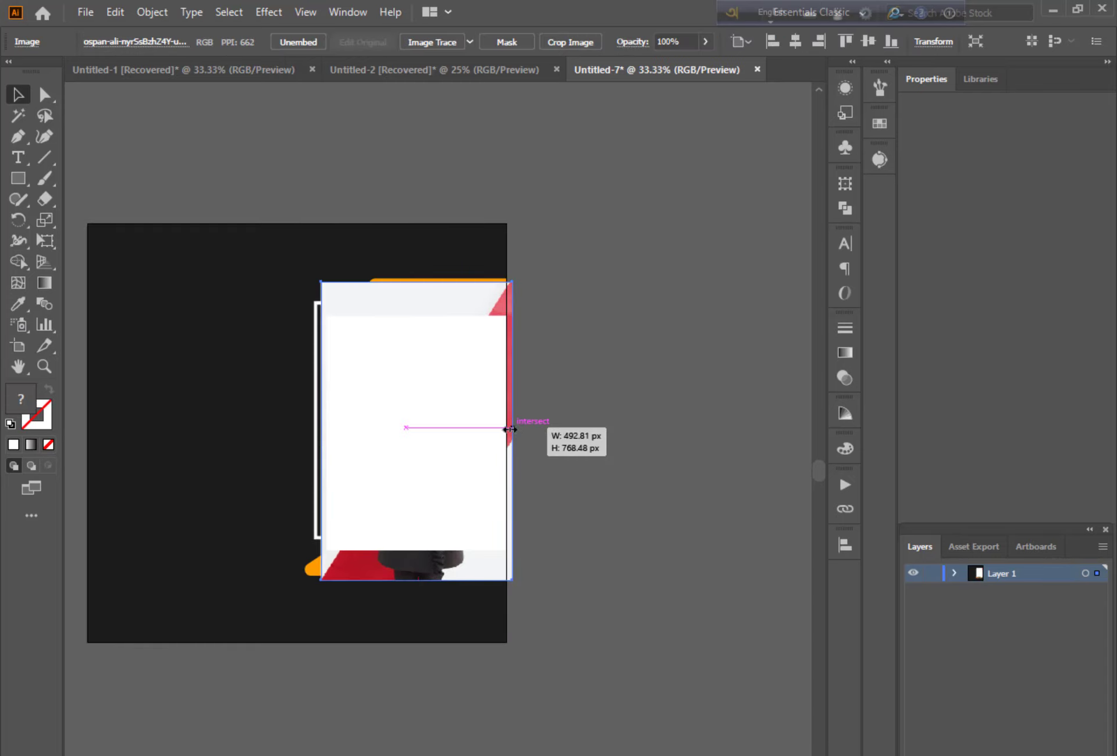
- Resize the fashion photo and clip it to the white rectangle with Ctrl+7
drag(510, 430, 505, 429)
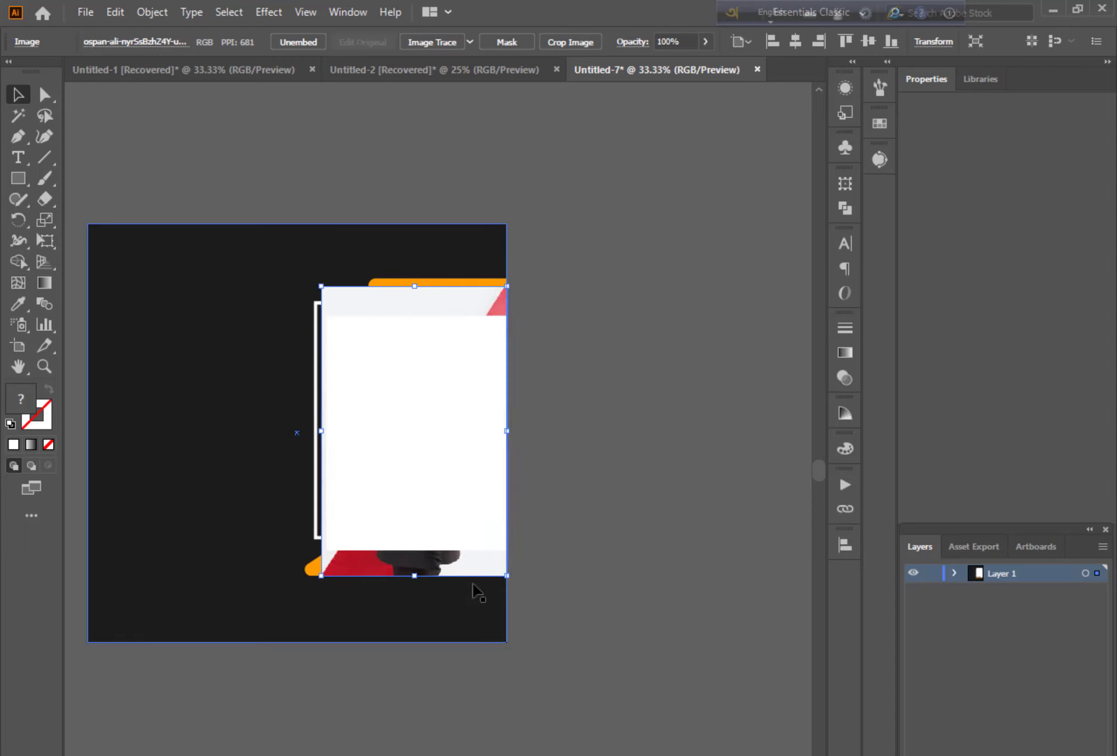
shift+click(411, 407)
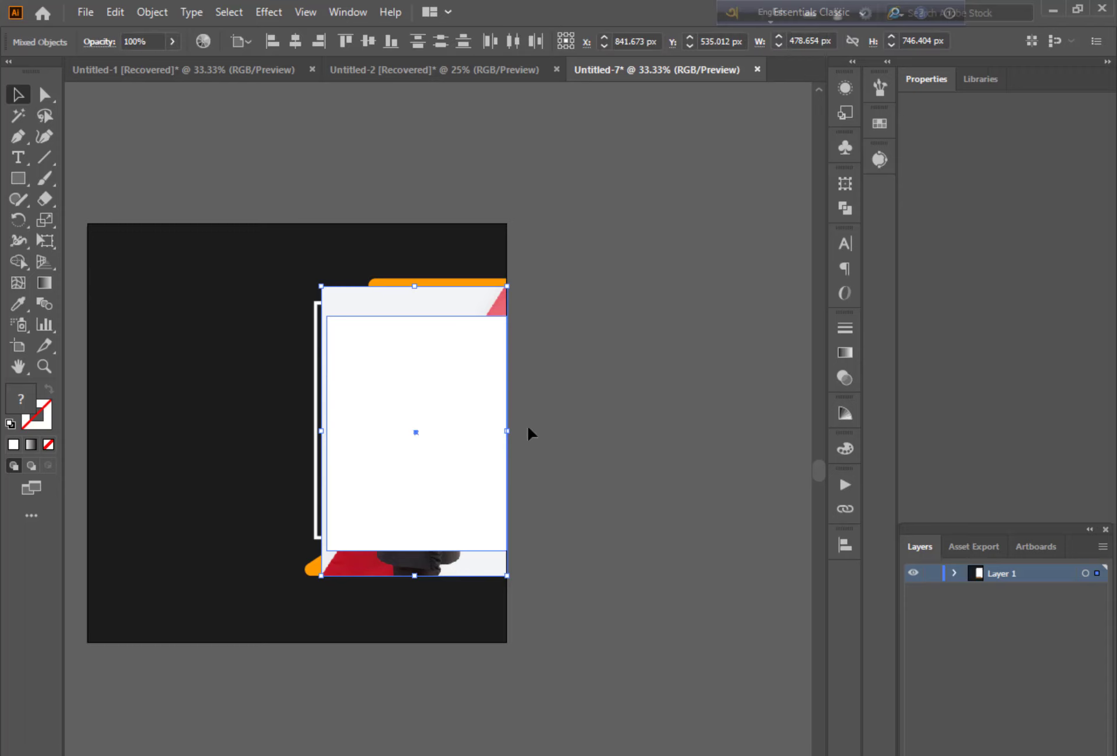
key(ctrl+7)
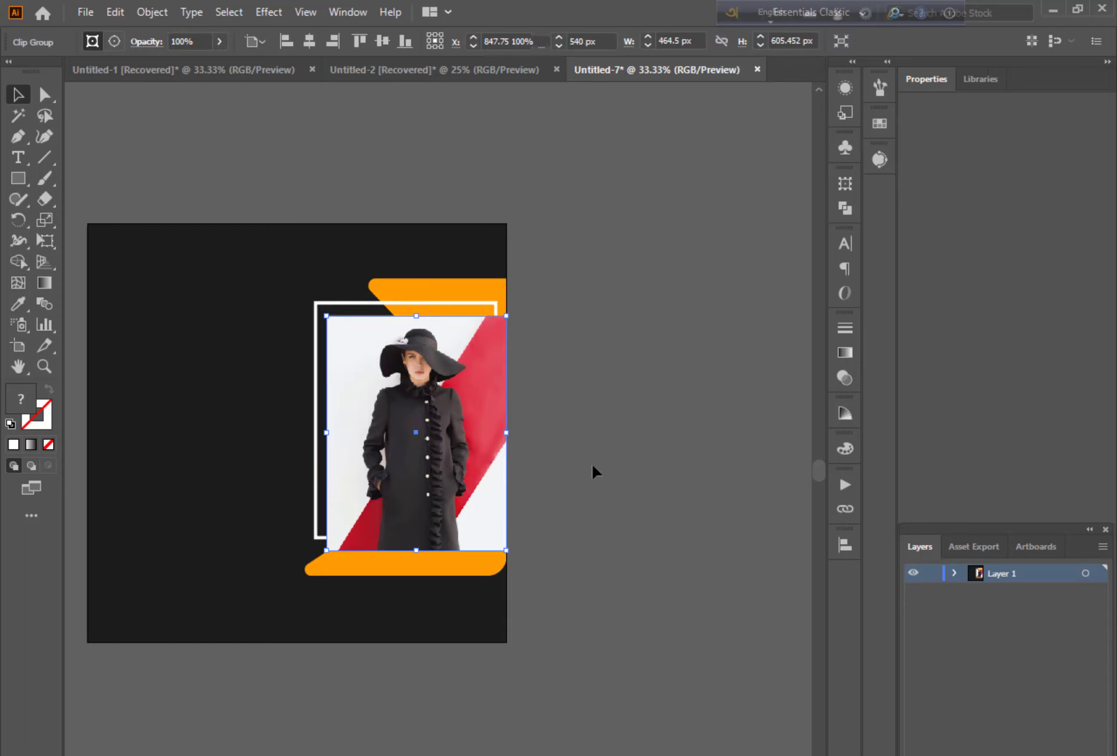
click(592, 464)
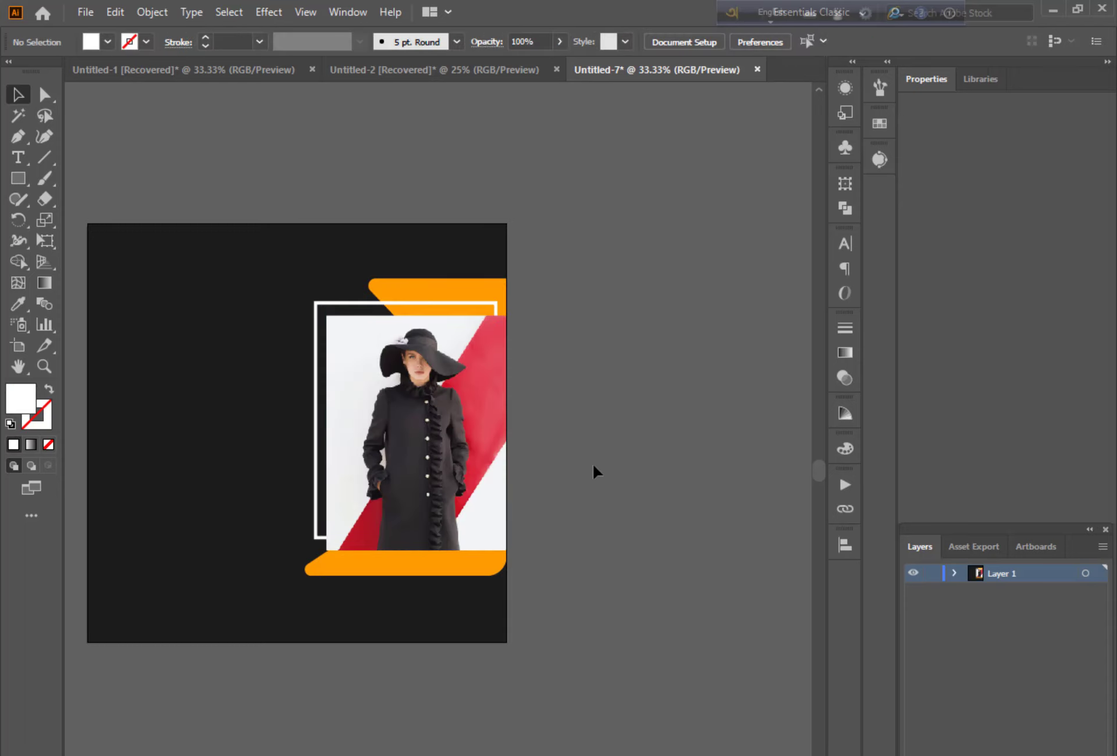
- Draw a row of three small white dots and group them
drag(563, 424, 635, 445)
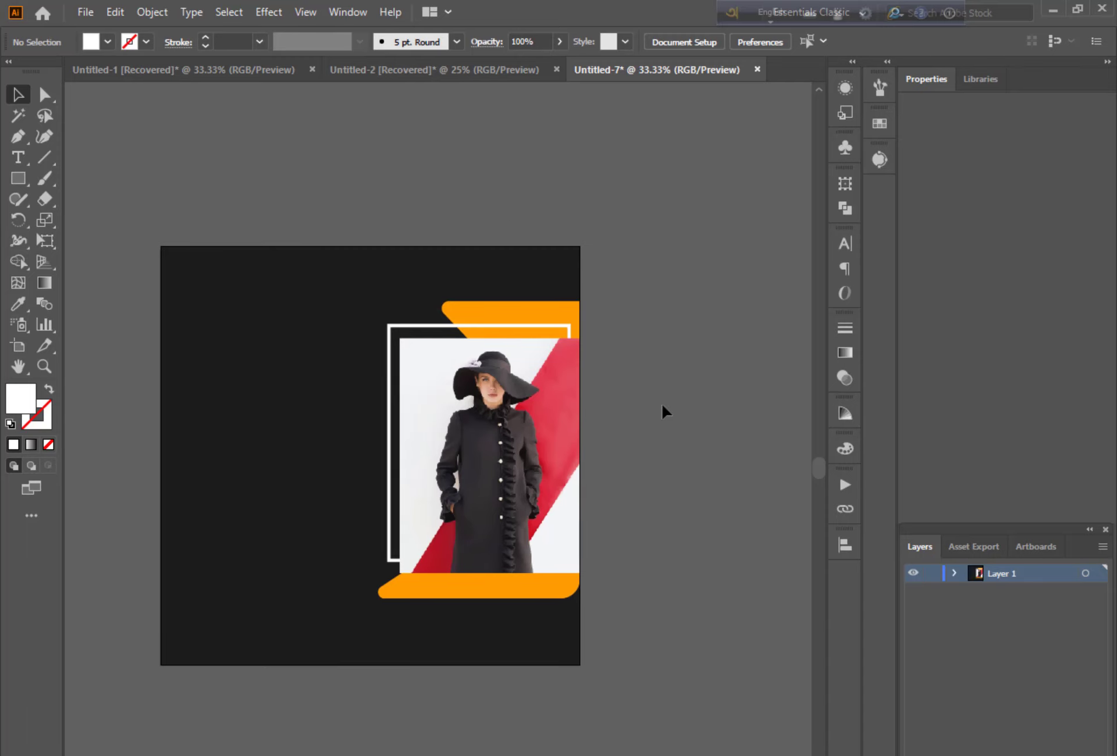
key(ctrl+equal)
scroll(326, 478, left, 3)
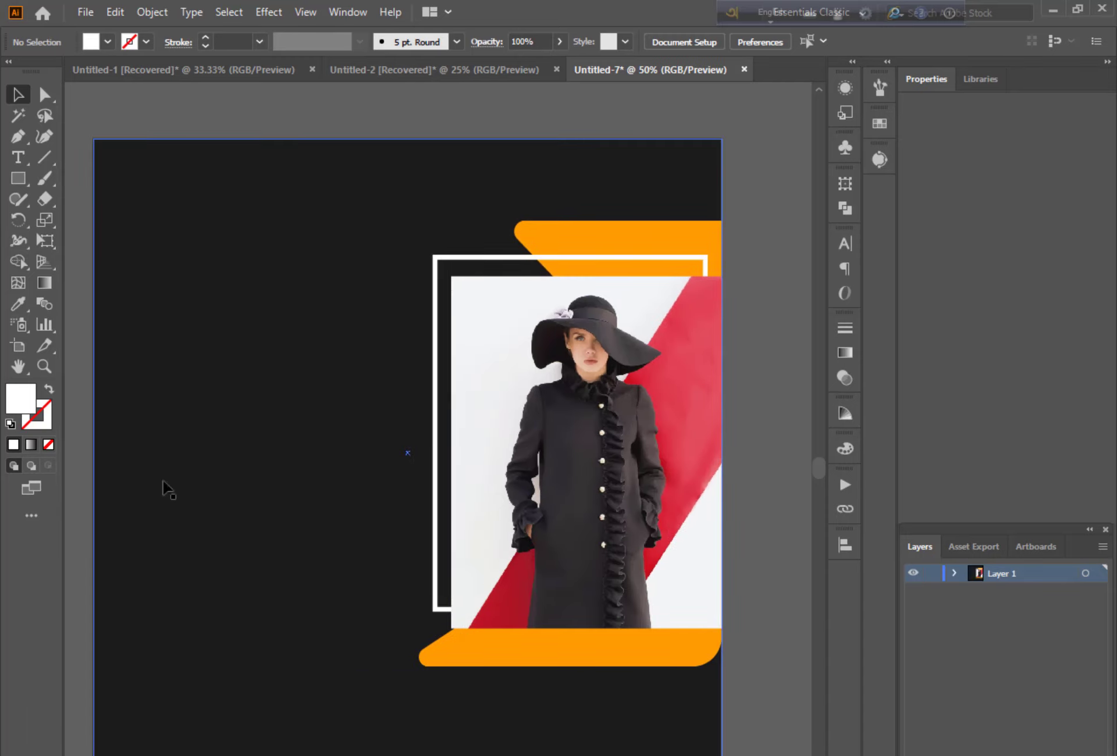
drag(18, 178, 110, 219)
drag(149, 548, 186, 572)
key(ctrl+g)
- Duplicate the dot row into a six-dot grid and move it onto the upper orange band
key(ctrl+equal)
key(ctrl+minus)
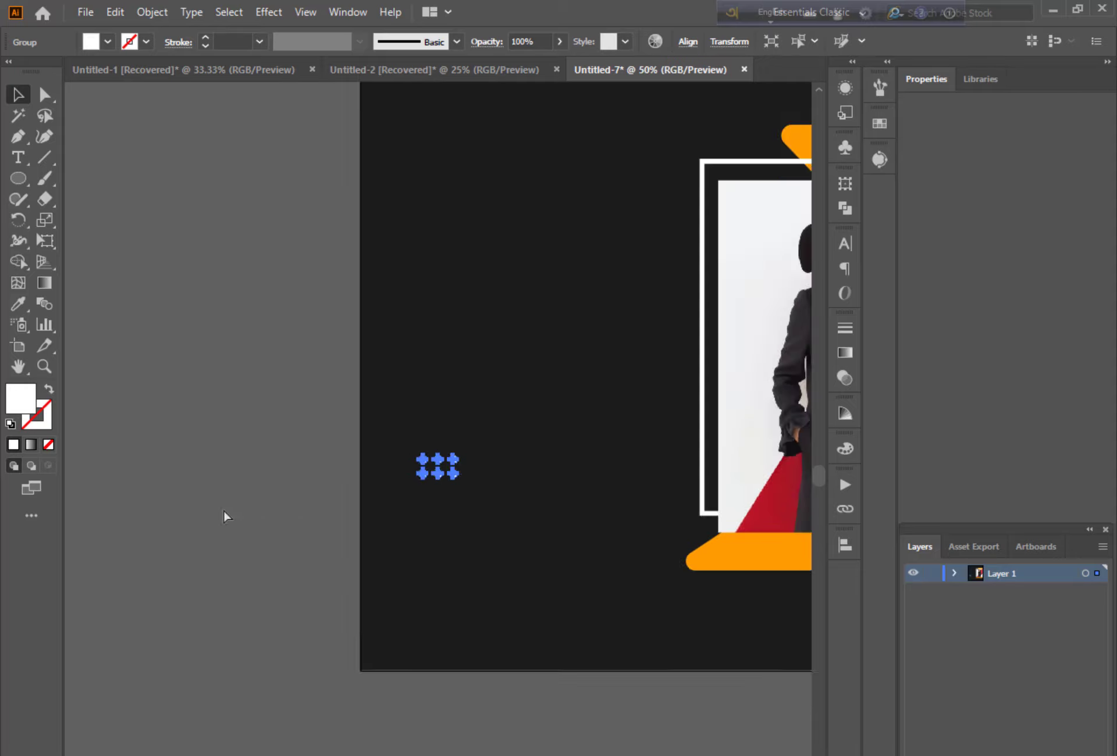
key(ctrl+minus)
key(ctrl+equal)
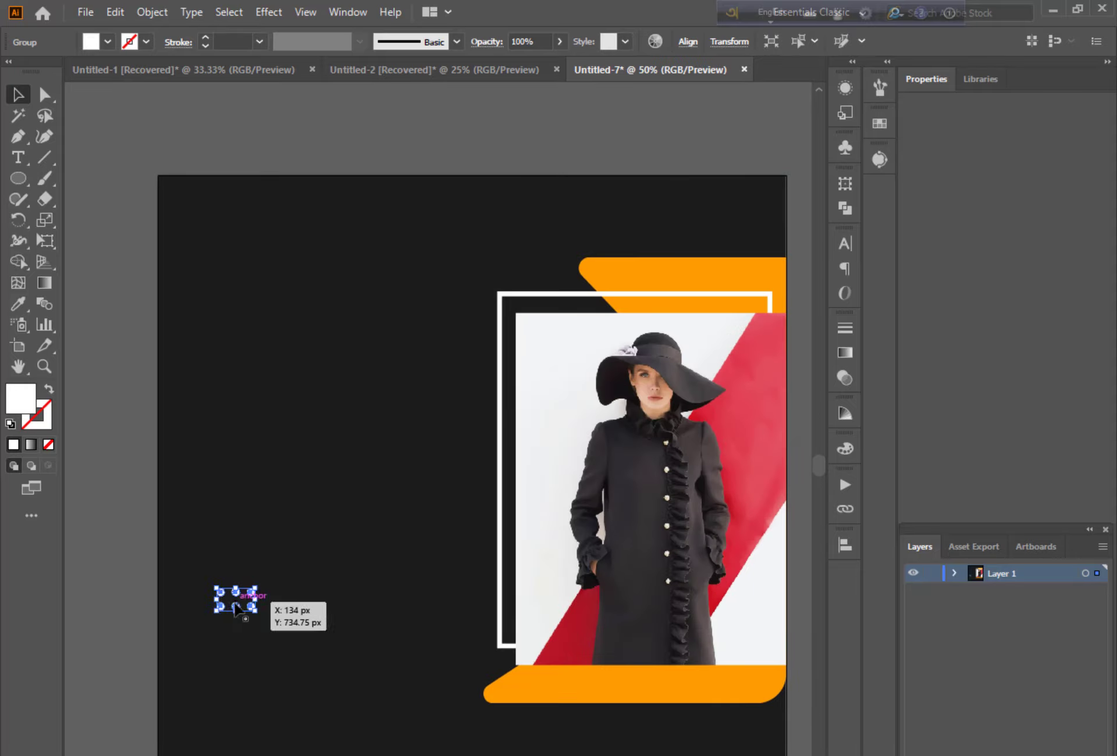
mouse_move(237, 608)
mouse_down()
mouse_move(680, 266)
mouse_move(454, 211)
mouse_up()
click(652, 119)
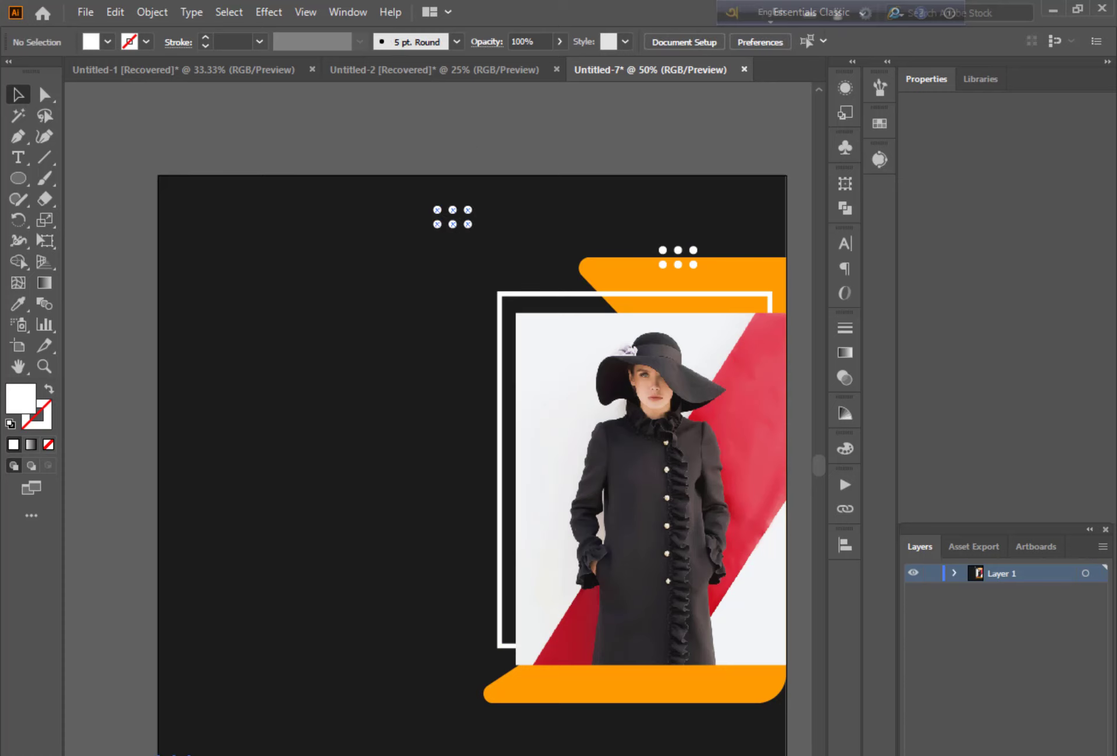
- Copy the dot grid along the bottom and add an enlarged FASHION SALE headline at left
drag(193, 740, 335, 735)
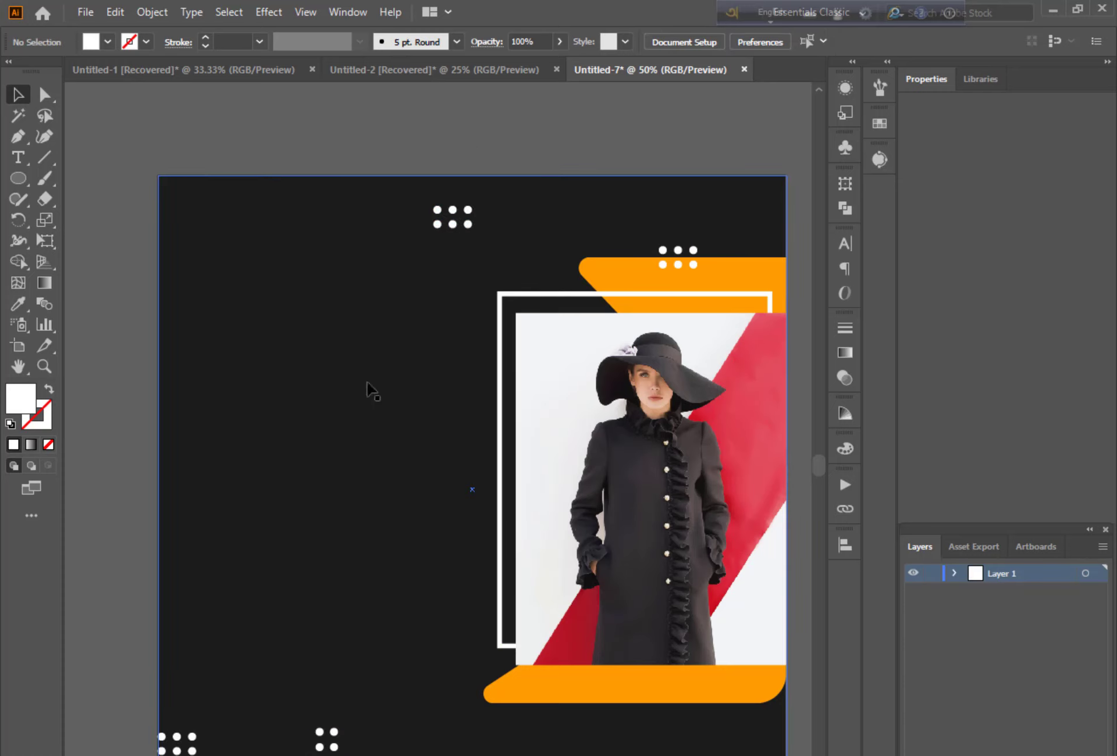
key(ctrl+plus)
key(t)
click(129, 312)
text(FASHION)
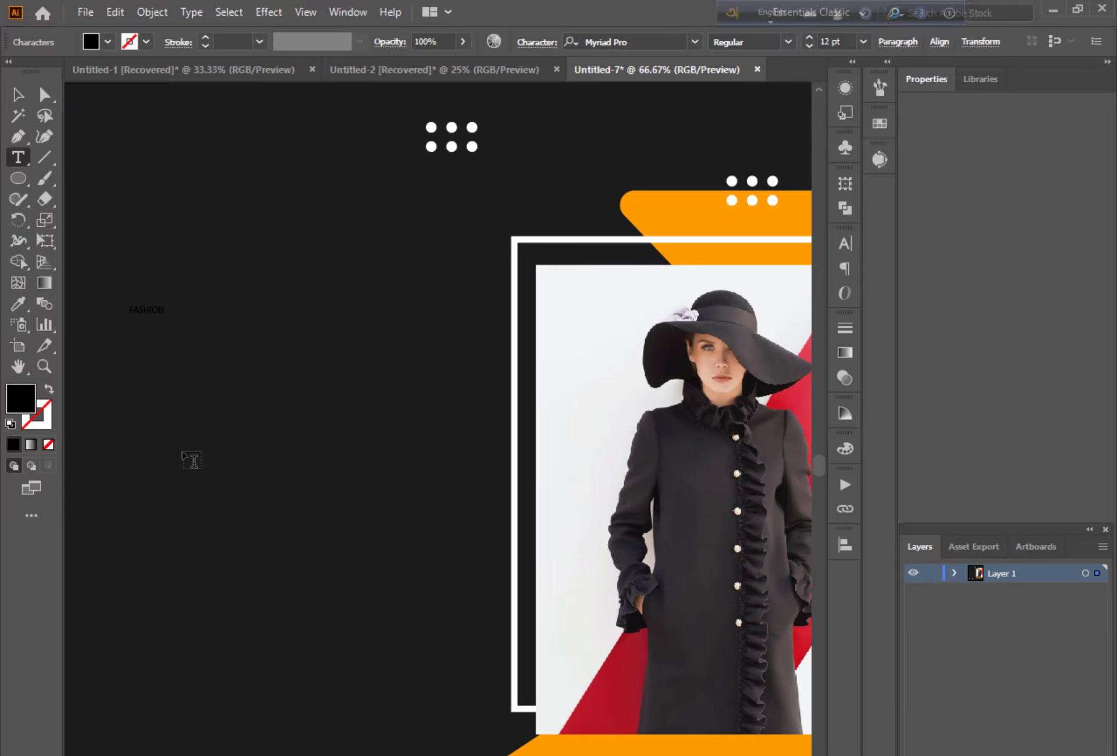
key(Escape)
drag(174, 327, 410, 476)
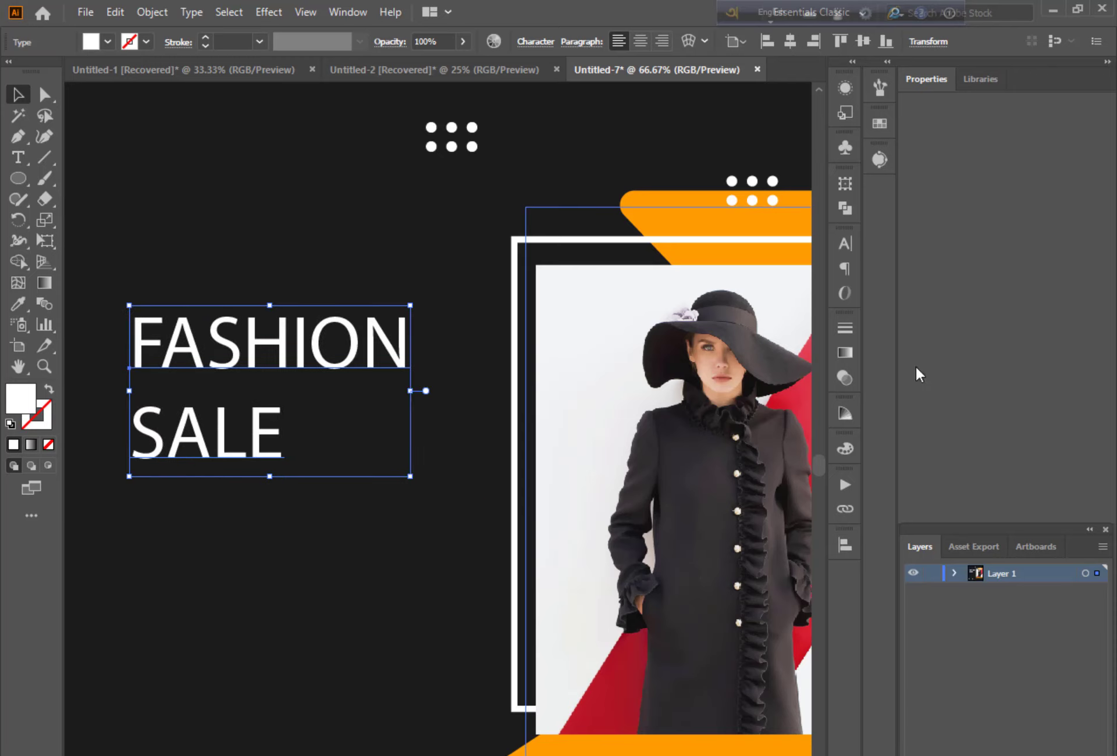
- Set the headline to Roboto Black, move it down-left and scale it larger
text(Roboto)
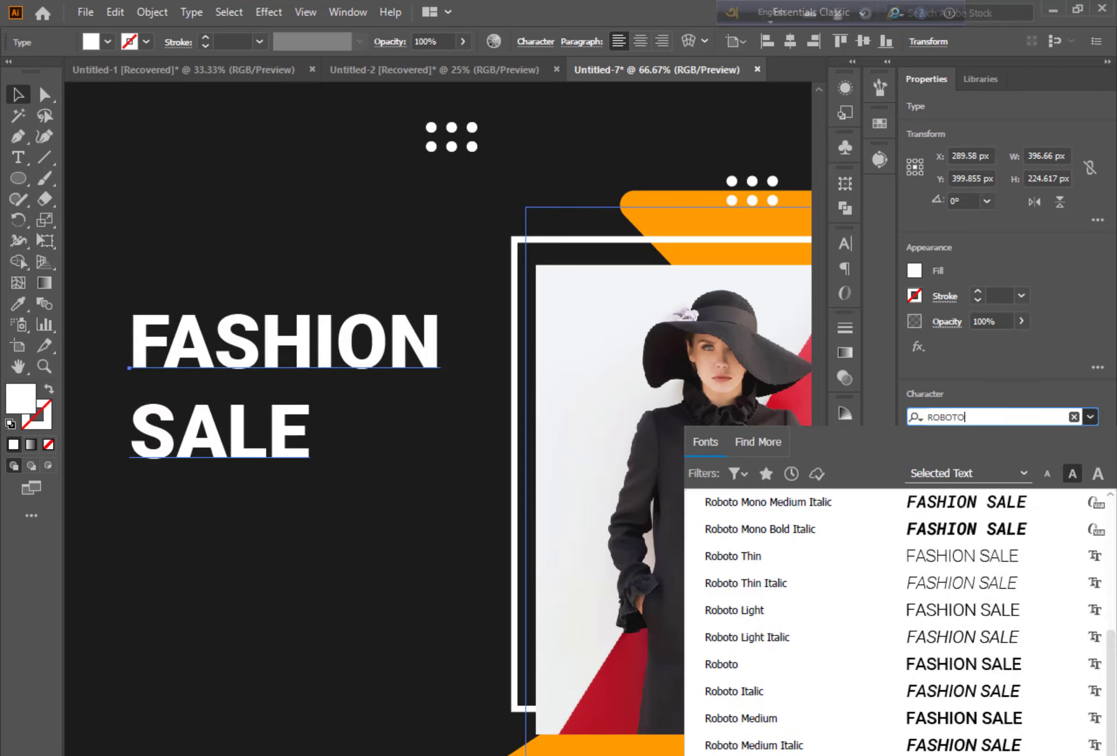
key(ctrl+minus)
click(326, 387)
drag(326, 387, 295, 440)
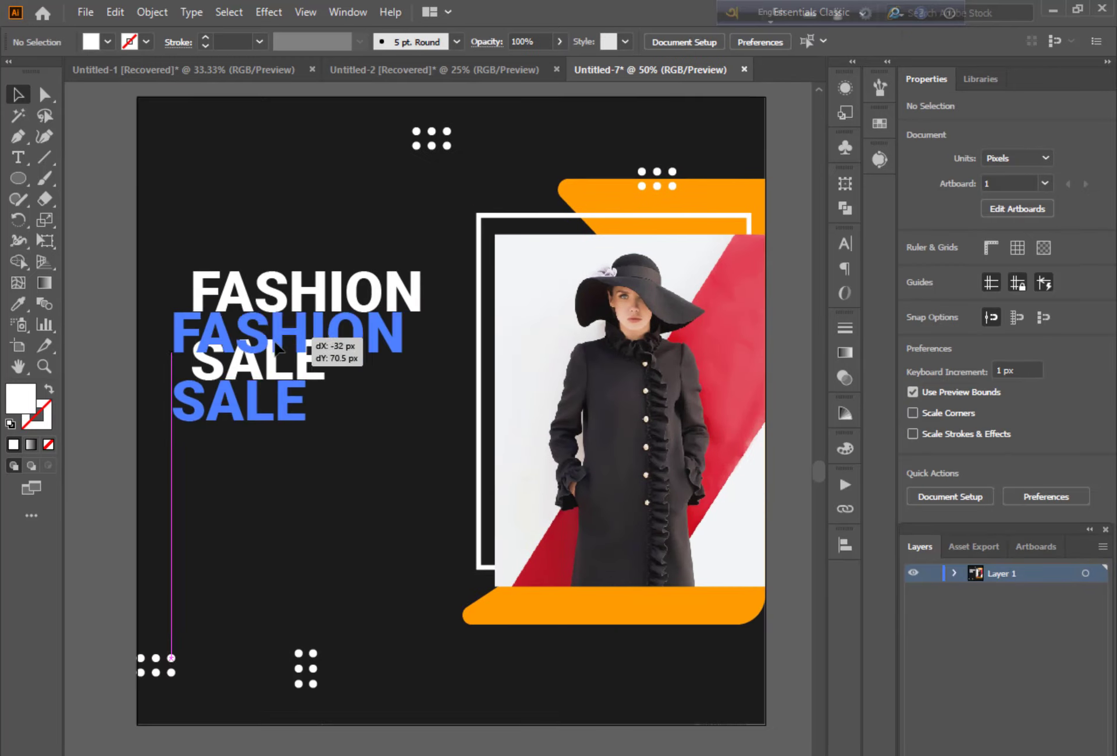
click(96, 355)
click(262, 407)
drag(395, 450, 463, 486)
click(192, 569)
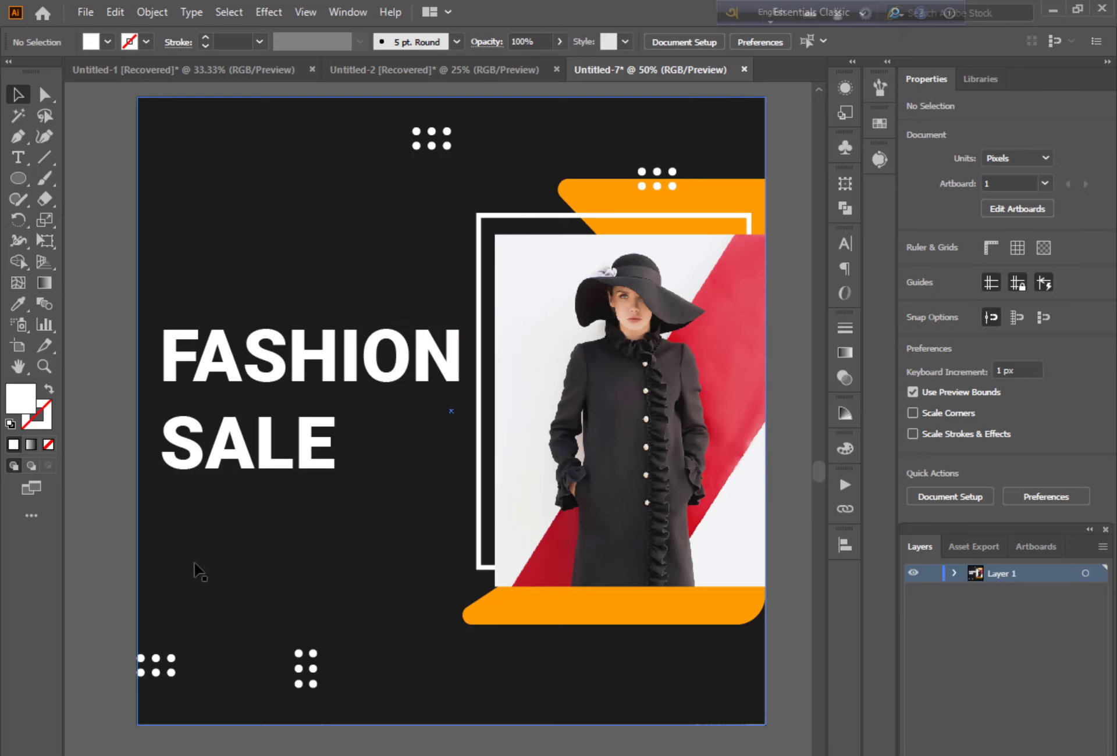
- Colour the word FASHION orange, keeping SALE white
key(t)
double_click(175, 360)
click(18, 303)
click(611, 195)
click(17, 95)
click(103, 201)
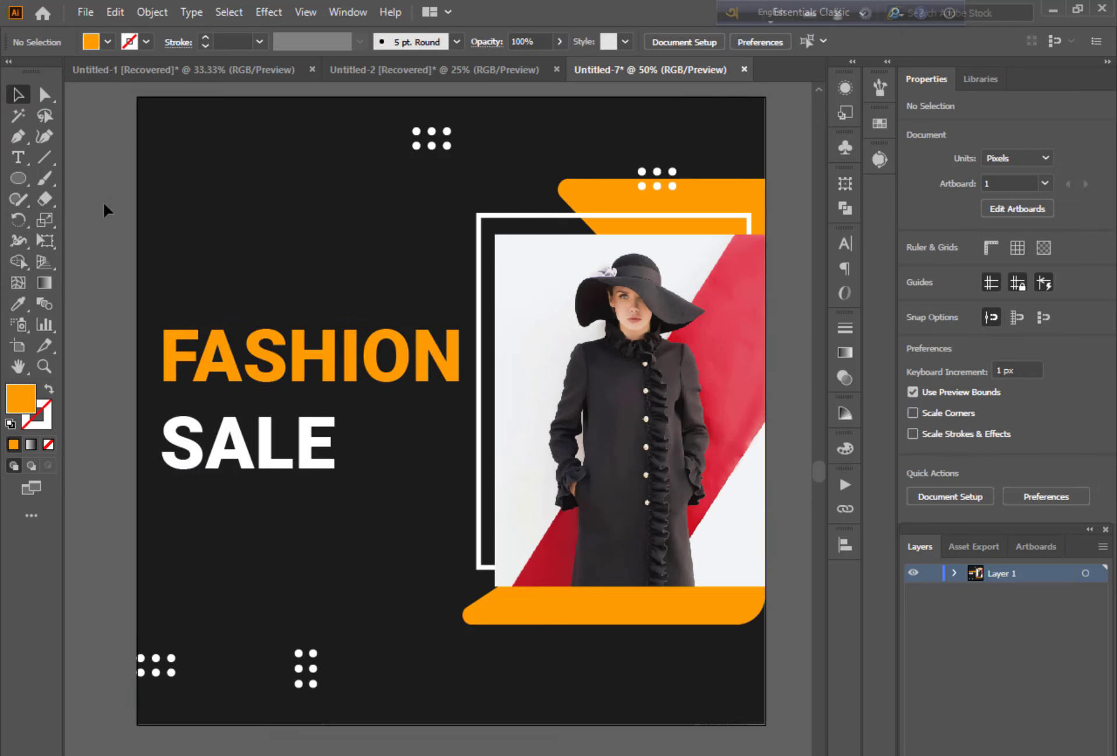
click(18, 157)
click(181, 277)
text(New Collect)
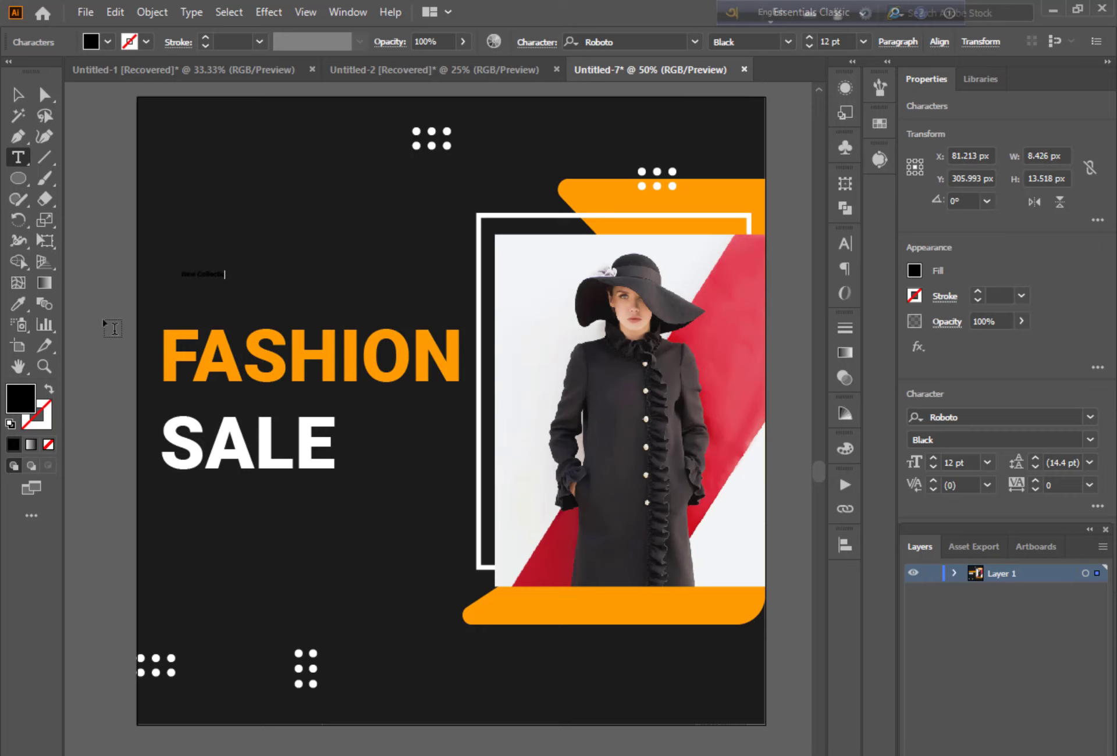
- Make the New Collection text white (#FFFFFF), enlarge it and align it with FASHION's left edge
key(Escape)
double_click(20, 398)
text(ffffff)
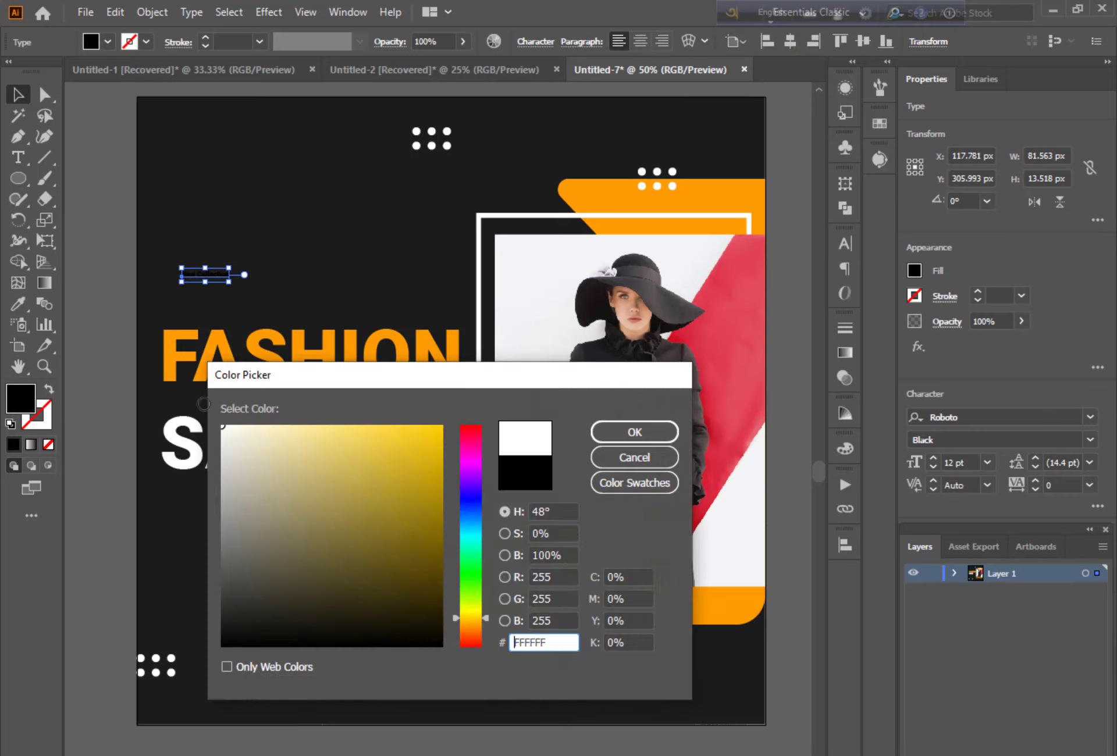
key(Return)
mouse_move(246, 279)
mouse_down()
mouse_move(305, 300)
mouse_move(284, 308)
mouse_up()
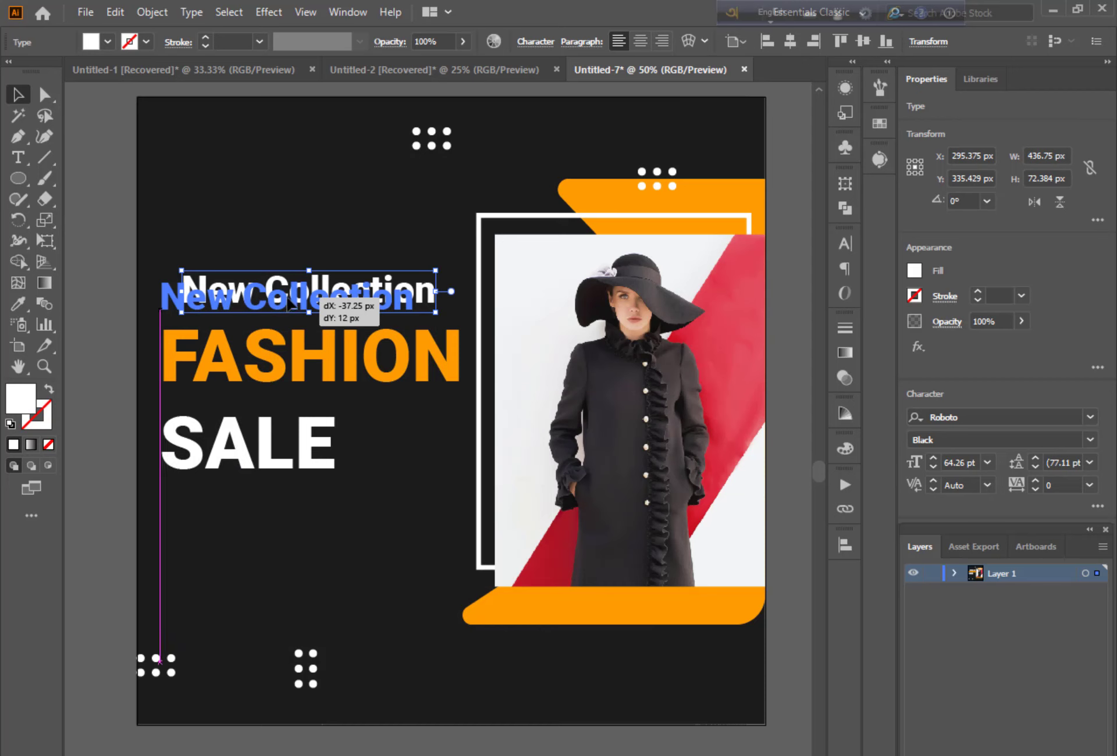
click(107, 409)
- Set the New Collection text to the Beauty Mountains Personal Use script font
click(352, 297)
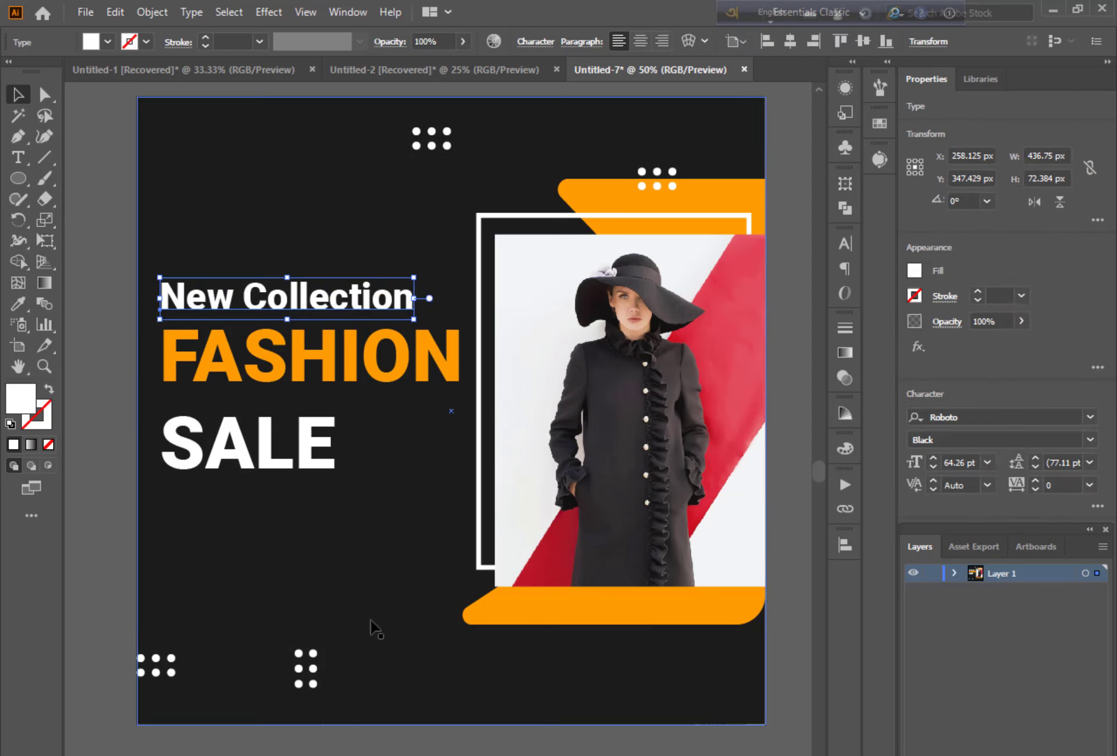
click(1090, 417)
scroll(896, 585, down, 2)
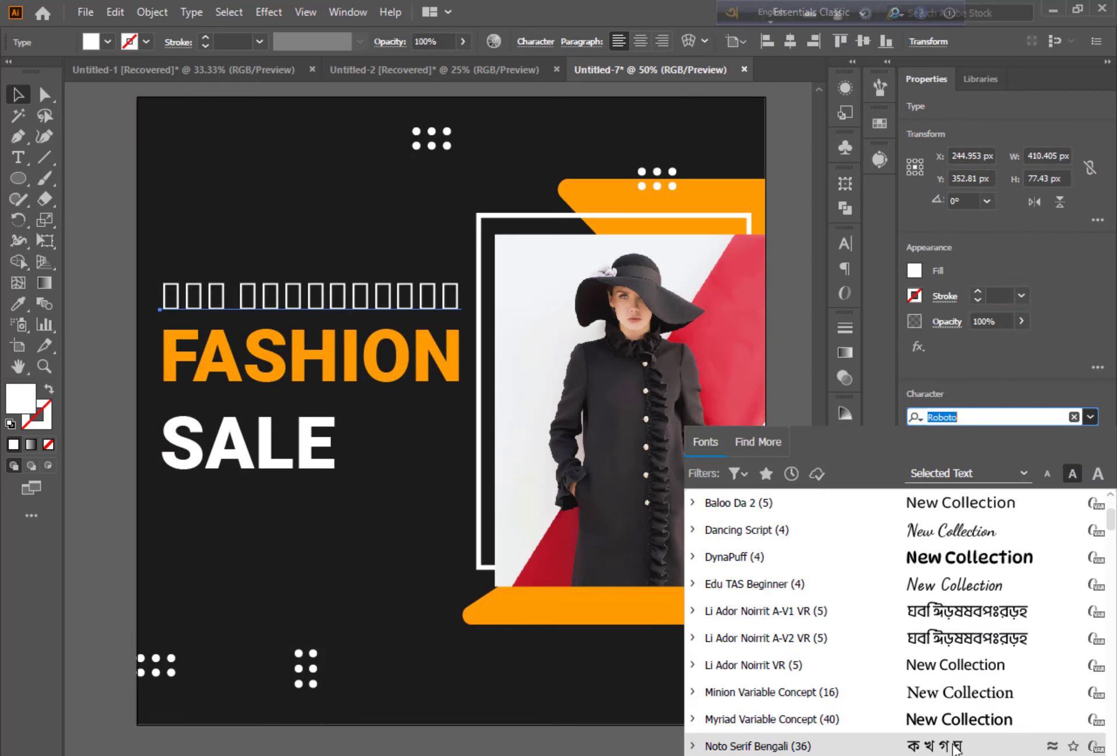
scroll(896, 584, down, 3)
scroll(896, 584, down, 2)
scroll(896, 584, down, 3)
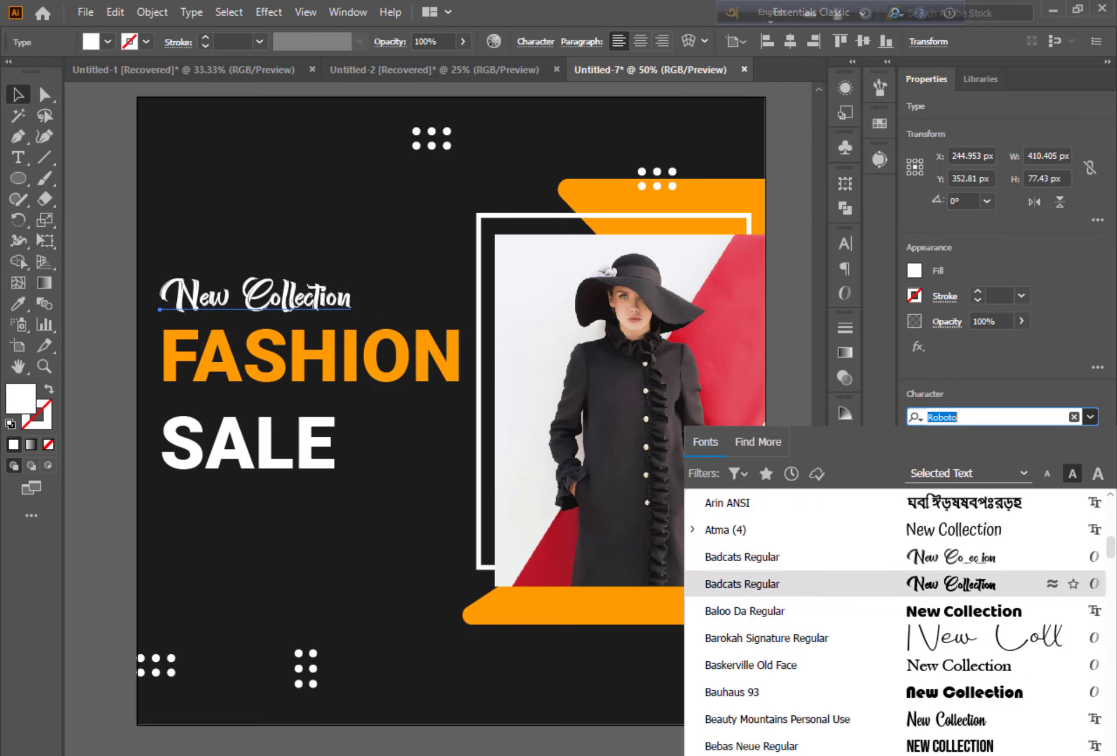
click(917, 724)
click(97, 358)
scroll(355, 601, down, 2)
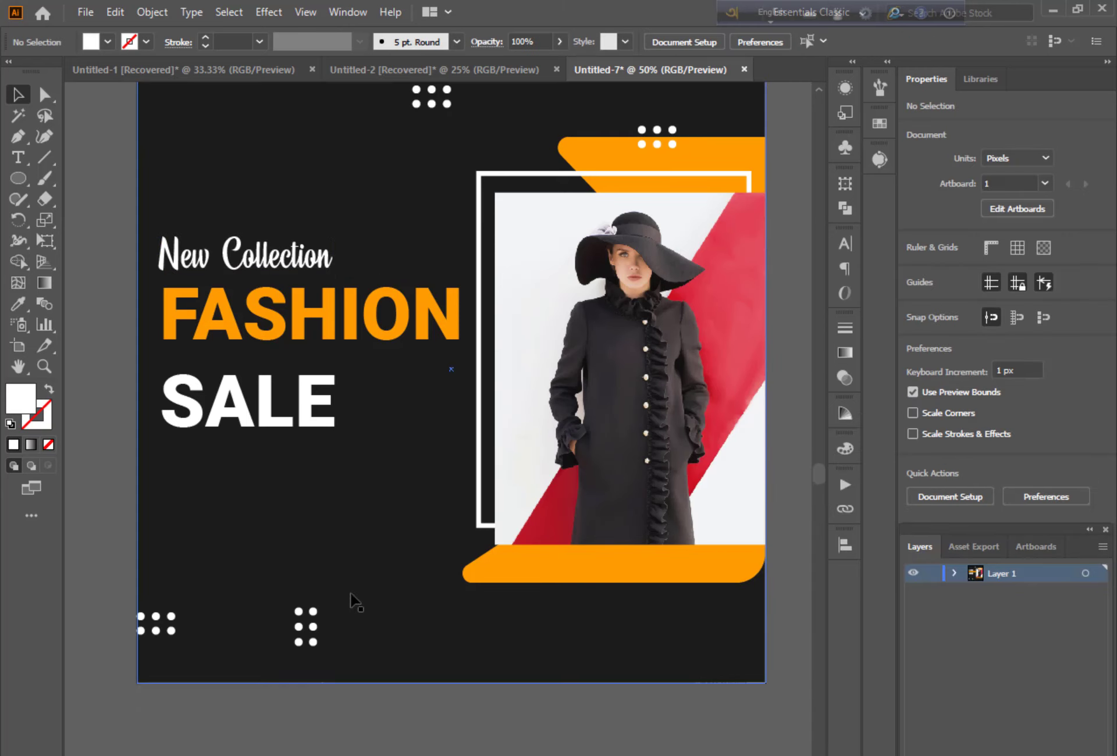
- Add a 21 pt white placeholder paragraph text area below SALE
key(t)
drag(160, 452, 423, 502)
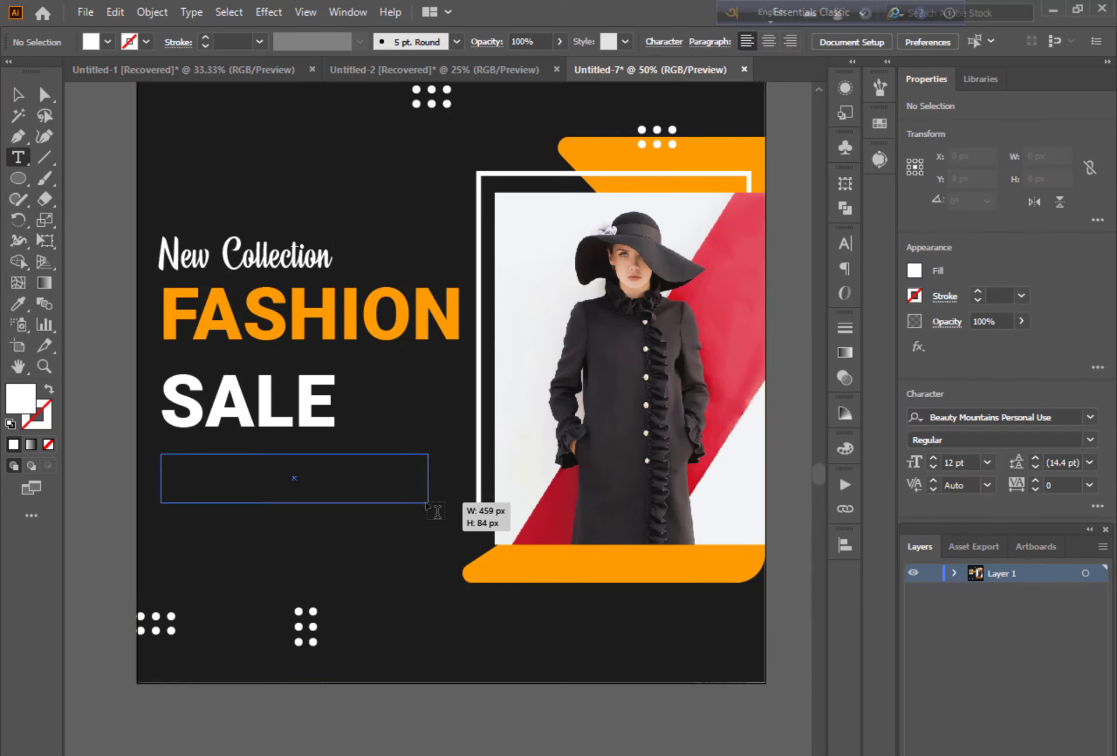
double_click(971, 463)
text(21)
key(Return)
double_click(20, 398)
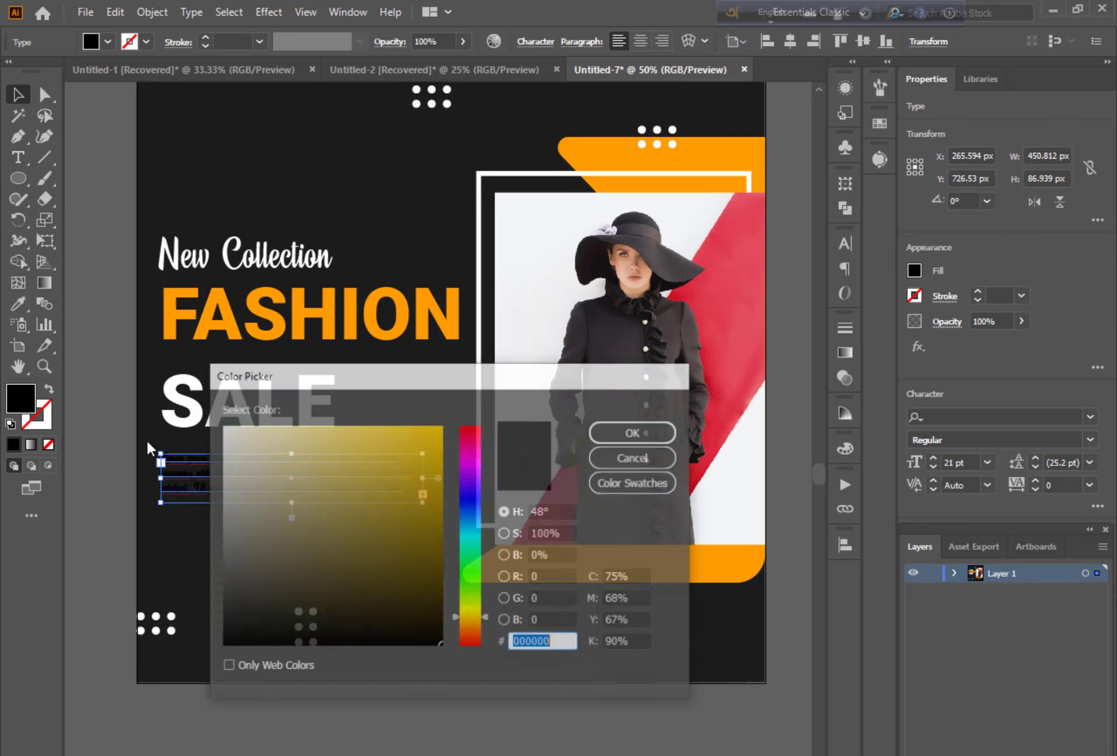
key(Return)
click(515, 719)
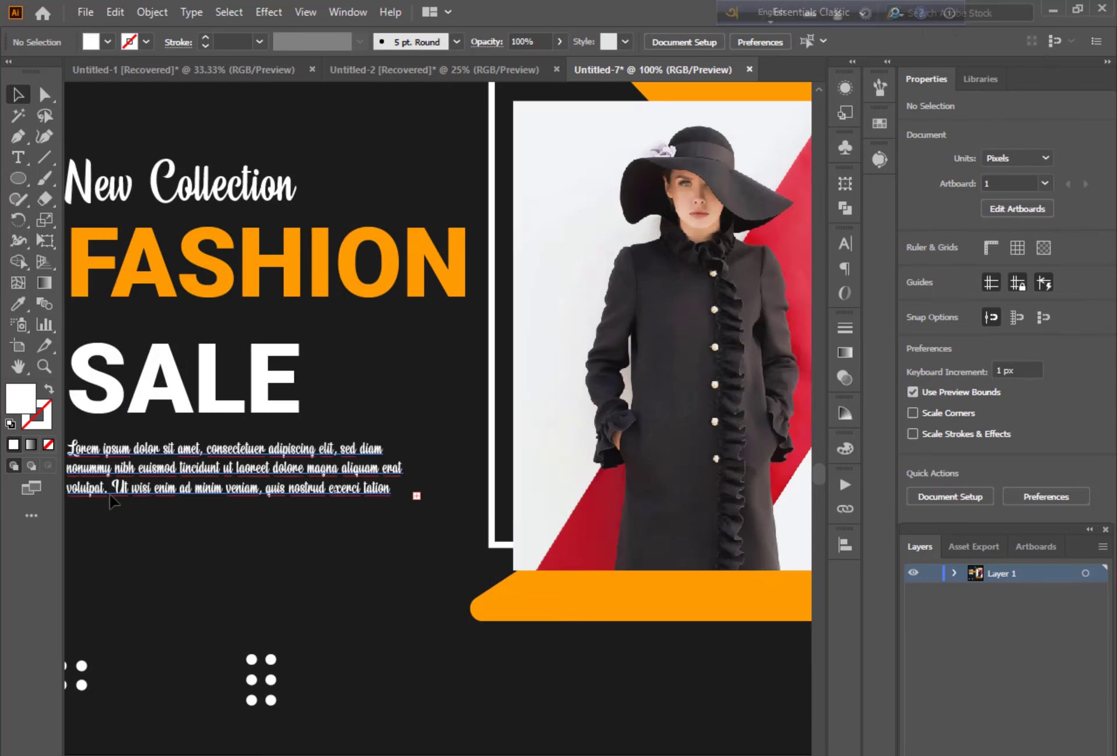
scroll(174, 541, up, 1)
scroll(175, 541, up, 1)
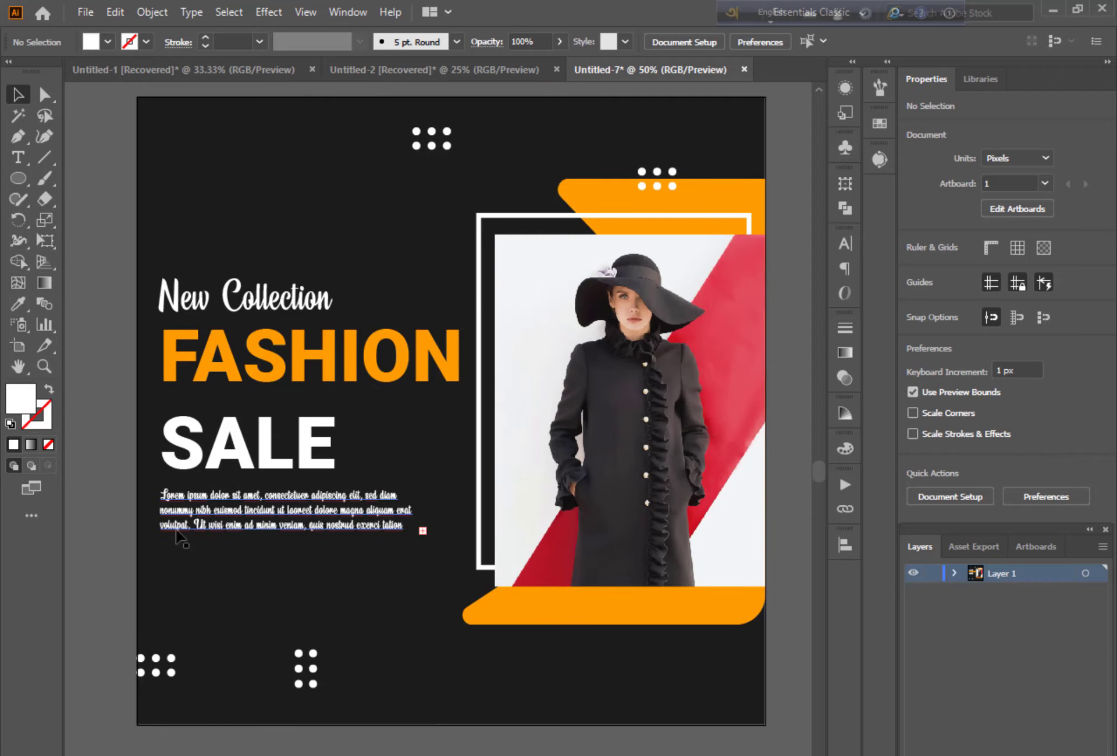
scroll(162, 323, down, 3)
- Draw a button rectangle below the paragraph and fill it with the poster's orange
drag(160, 485, 326, 515)
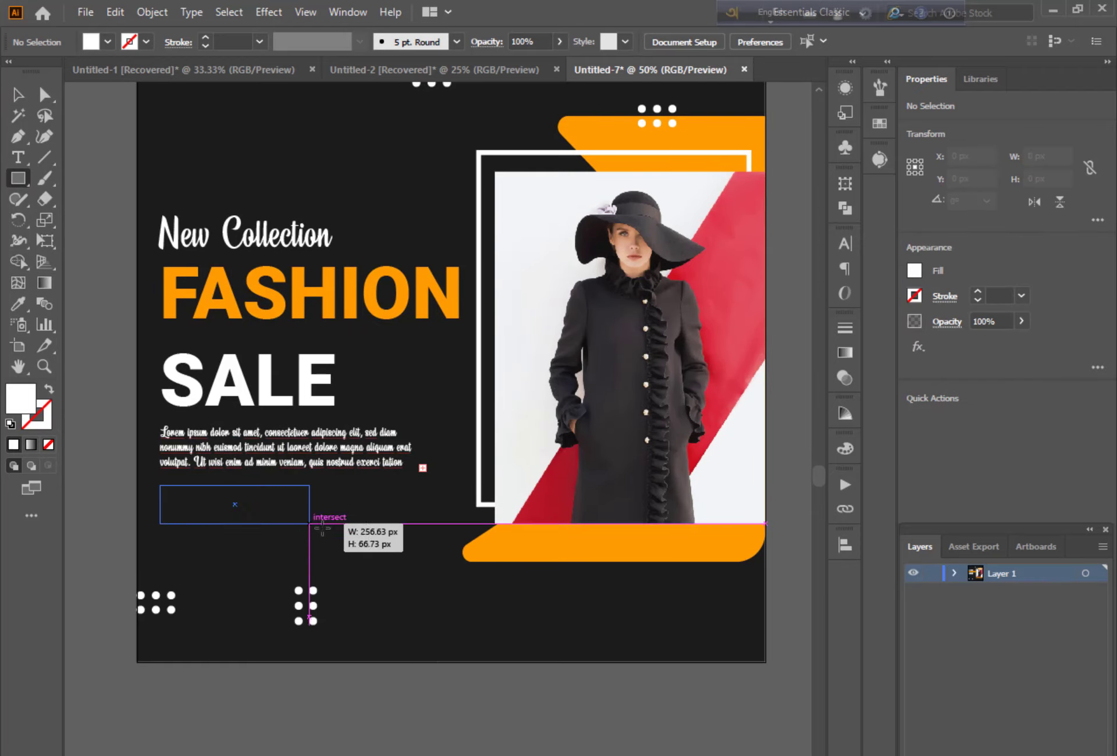
key(i)
click(265, 291)
key(ctrl+shift+a)
key(ctrl+1)
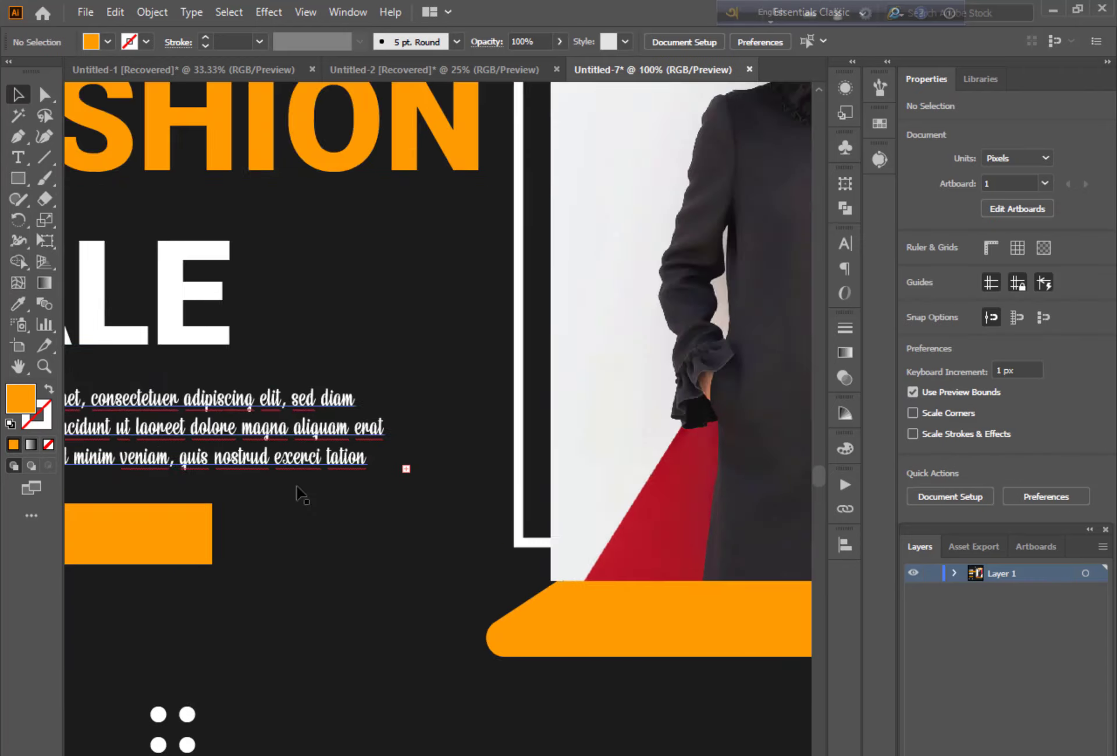
scroll(300, 492, down, 3)
- Add BUY NOW text inside the button, enlarged and set in Roboto Black
key(t)
click(283, 353)
text(BUY NOW)
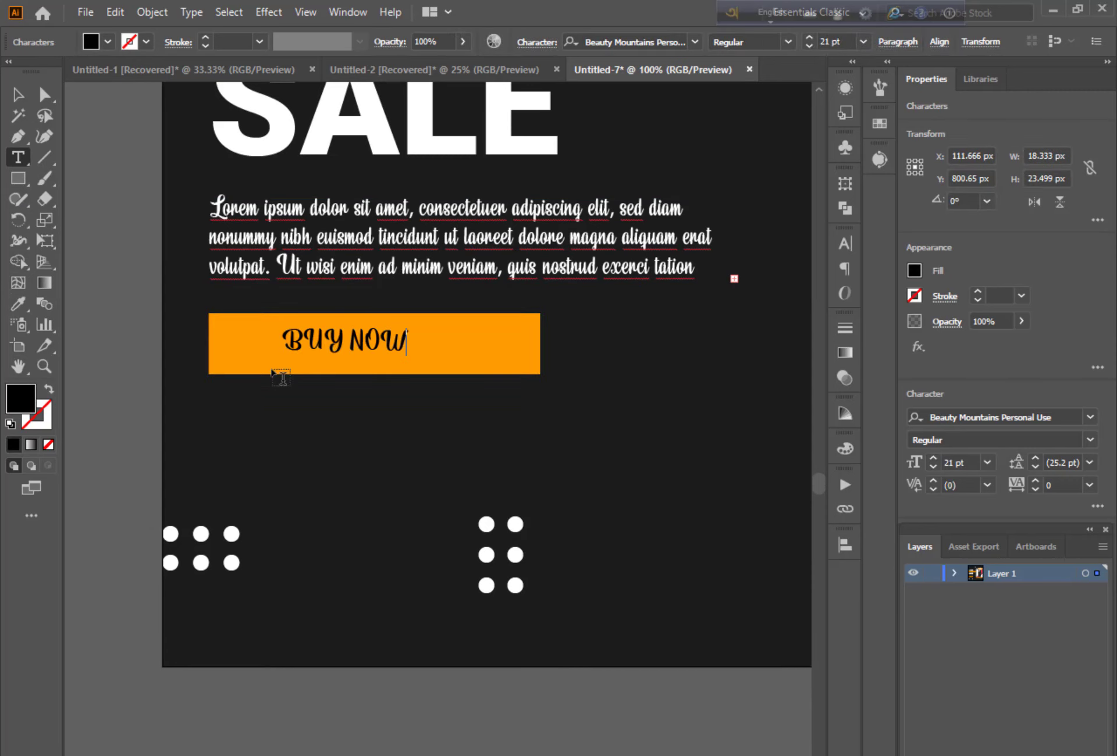
key(Escape)
drag(408, 356, 477, 359)
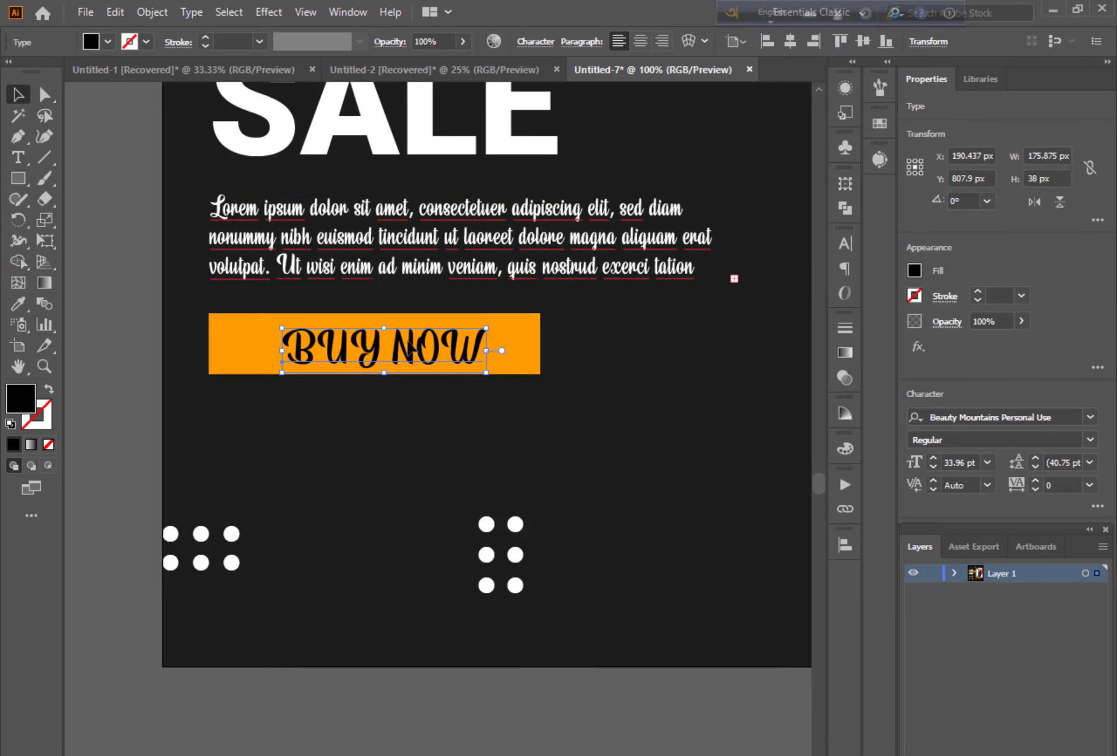
click(1089, 417)
click(949, 531)
click(1090, 440)
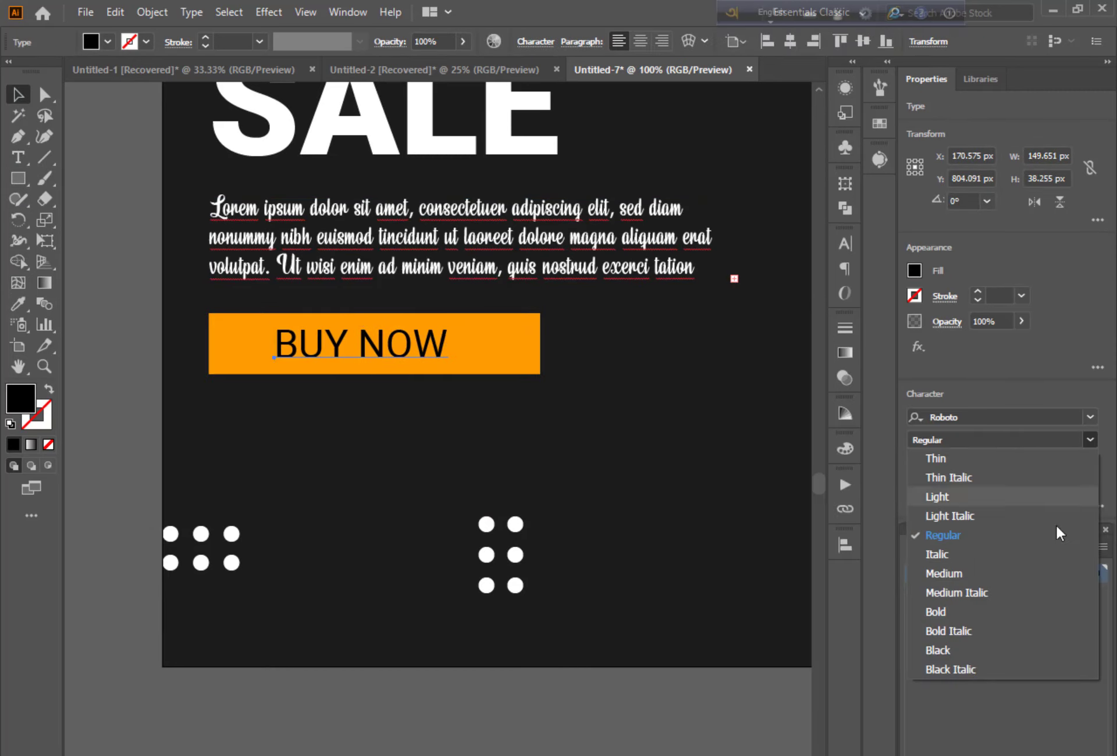
click(928, 647)
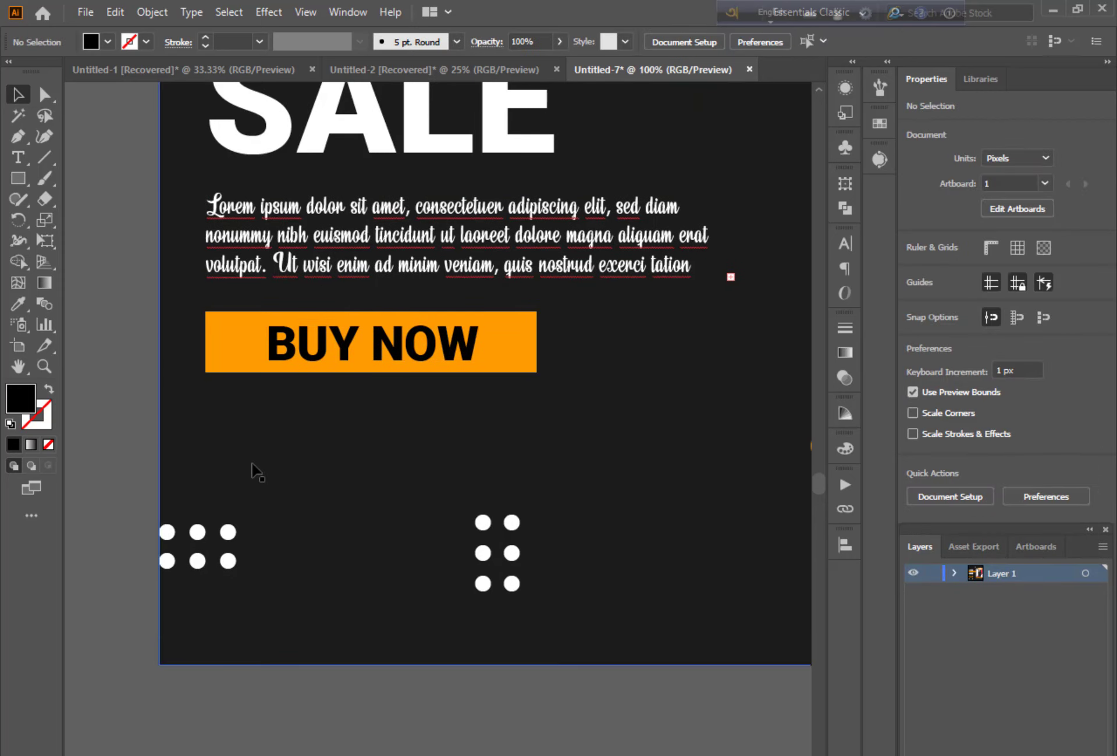
click(18, 157)
click(245, 440)
text(www.yoursite.com)
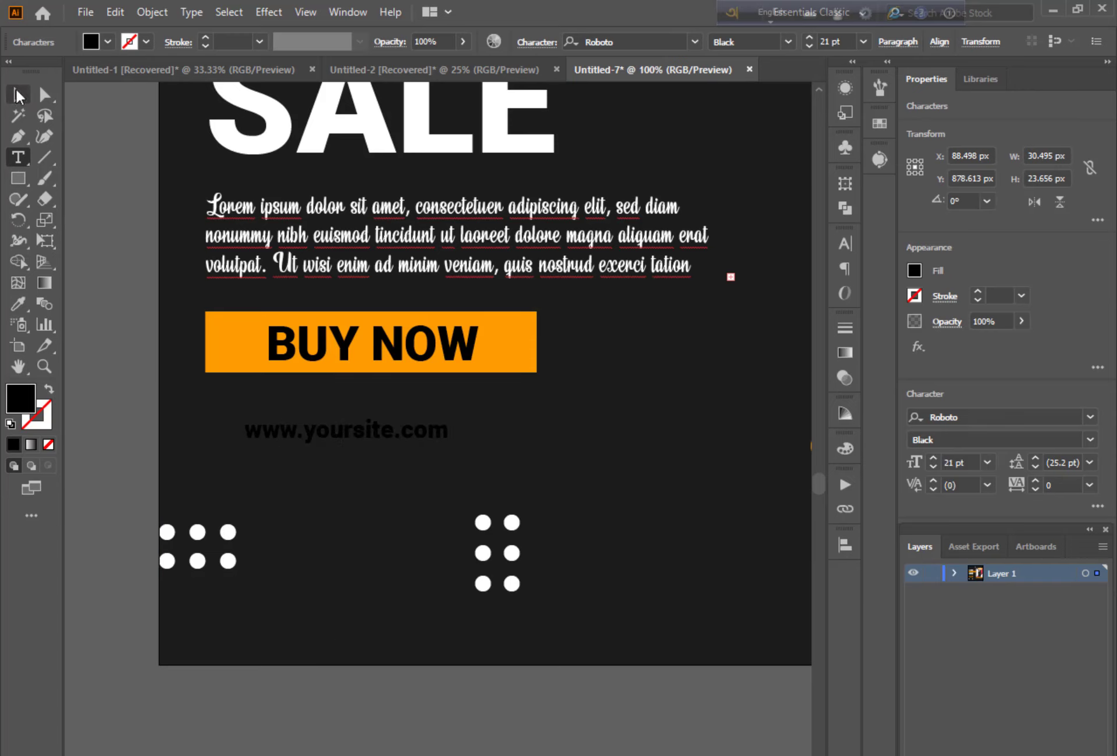
click(18, 95)
double_click(21, 399)
click(634, 429)
drag(449, 443, 570, 457)
drag(349, 442, 309, 413)
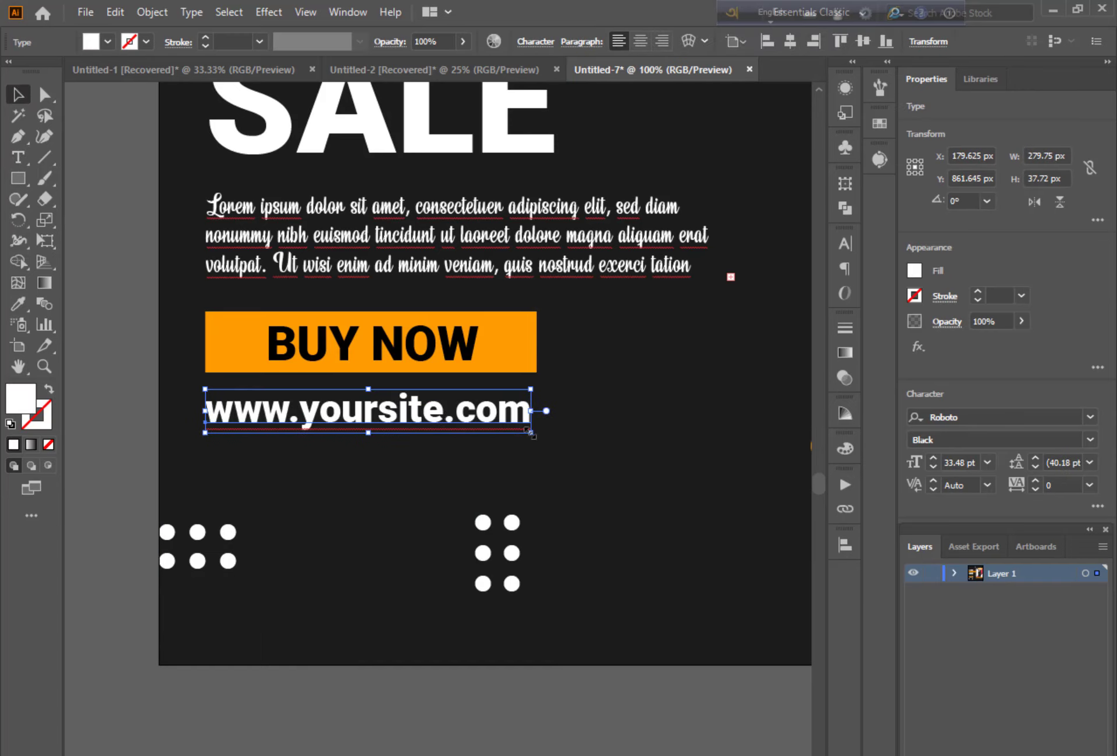
click(450, 722)
key(ctrl+0)
key(ctrl+plus)
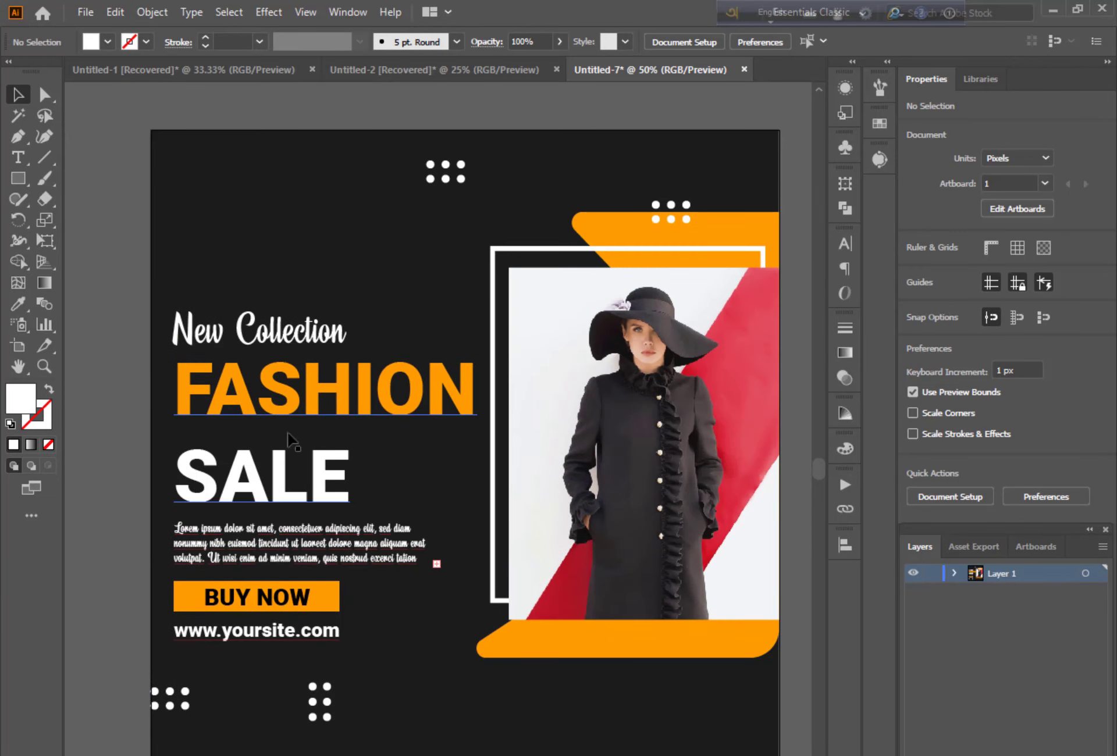
- Select the left-side text blocks and align them within the text group
scroll(151, 195, down, 3)
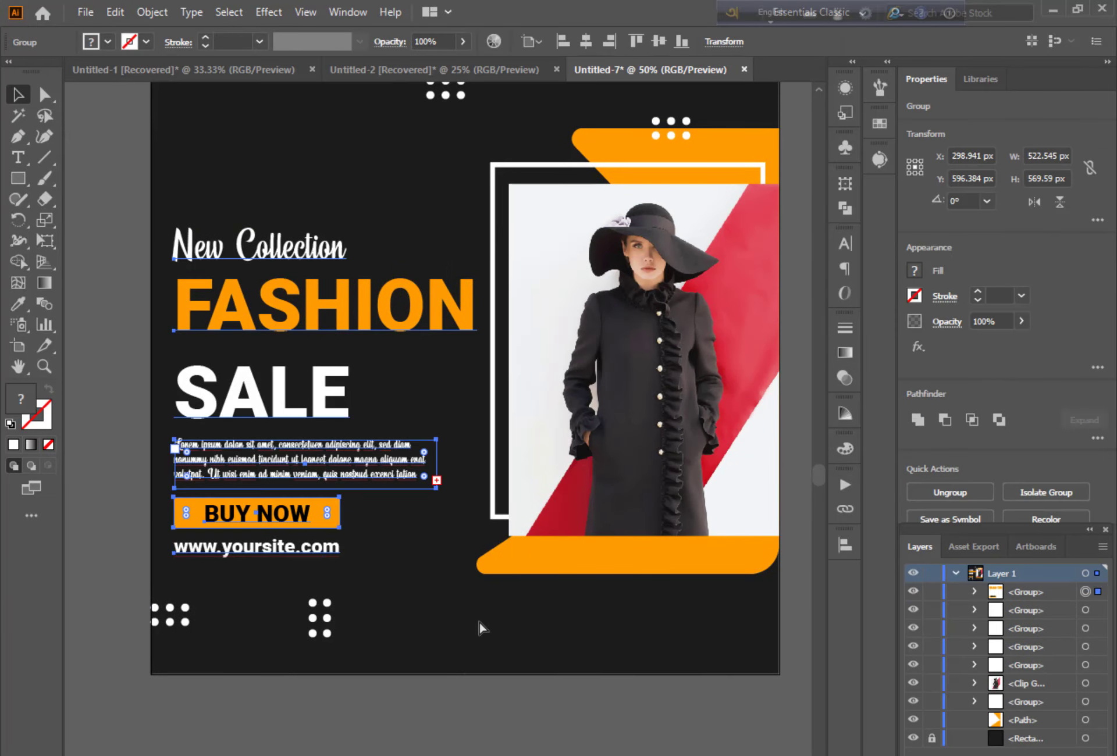
drag(445, 550, 169, 192)
scroll(466, 407, up, 2)
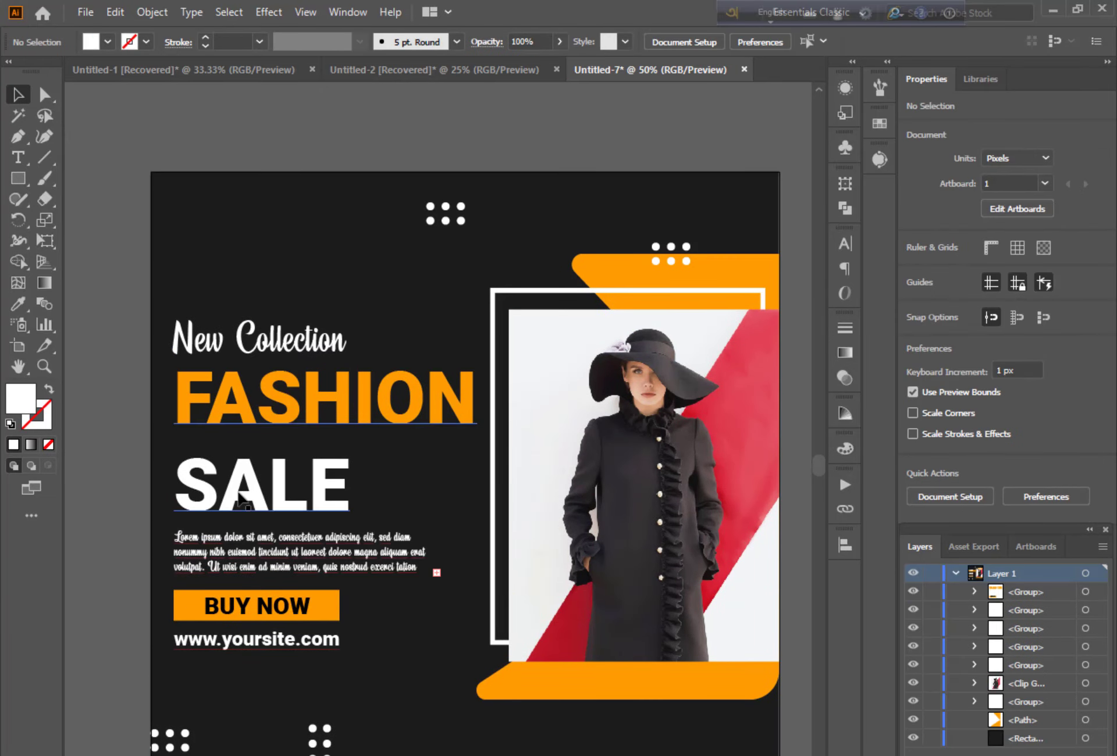
double_click(185, 396)
drag(483, 317, 187, 616)
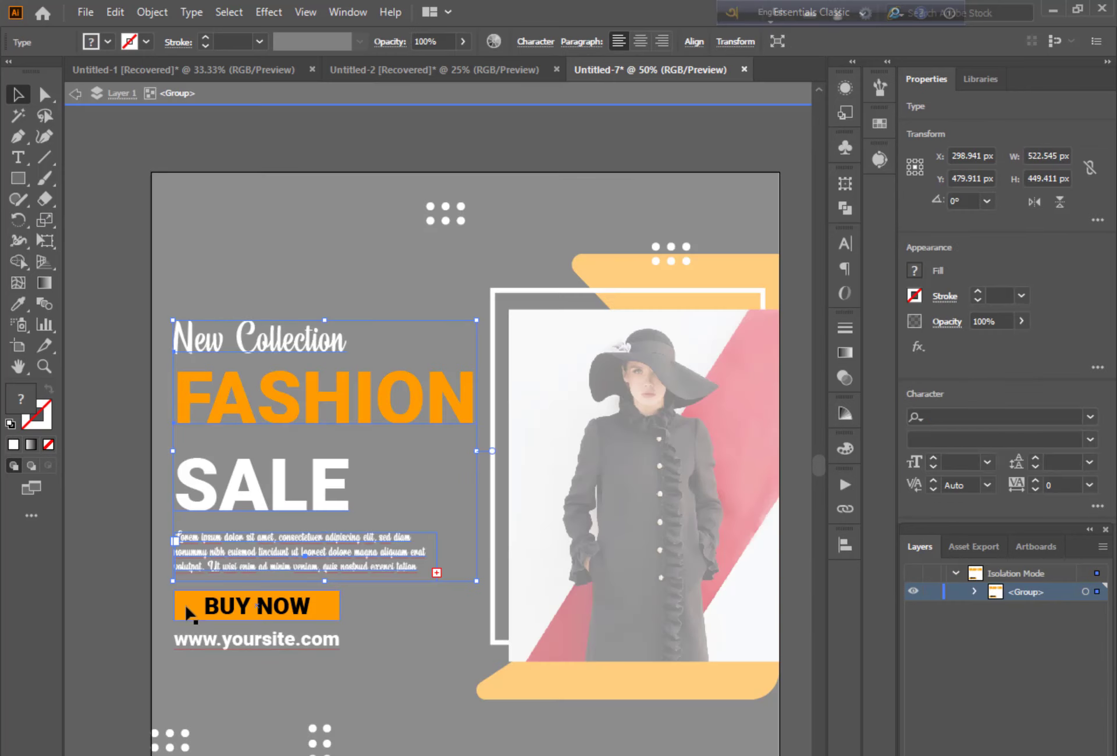
click(845, 545)
double_click(129, 389)
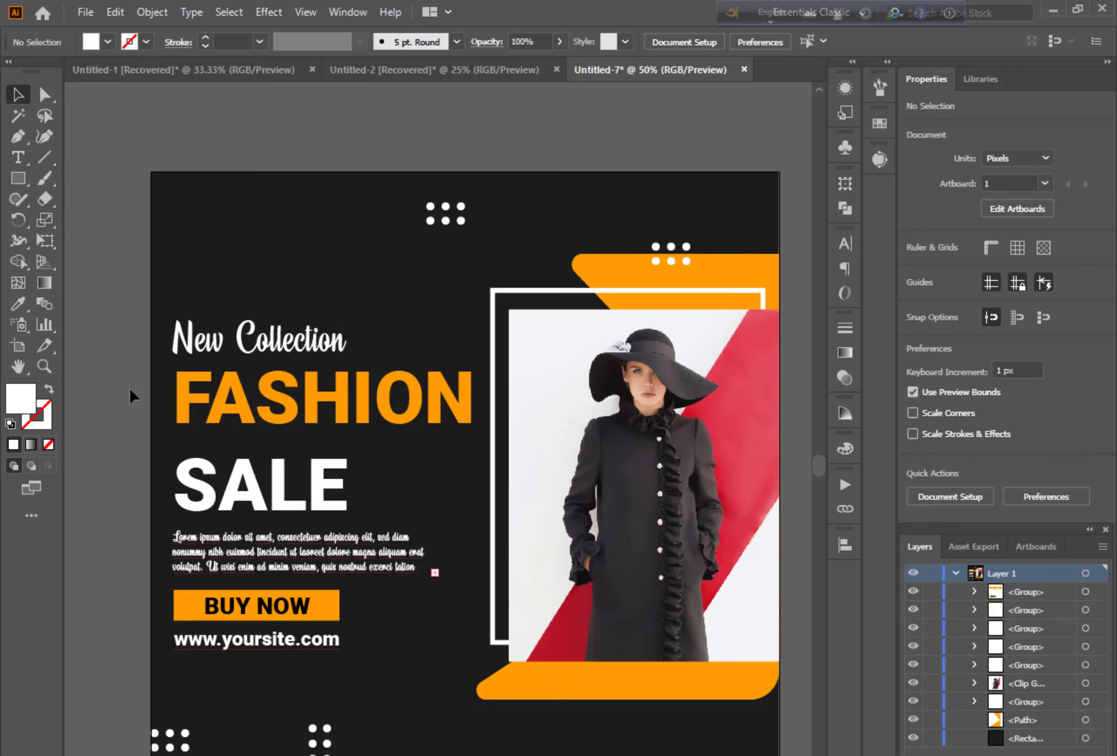
scroll(130, 389, up, 3)
- Add a white LOGO word and move it to the poster's top-left corner
key(t)
click(204, 330)
text(LOGO)
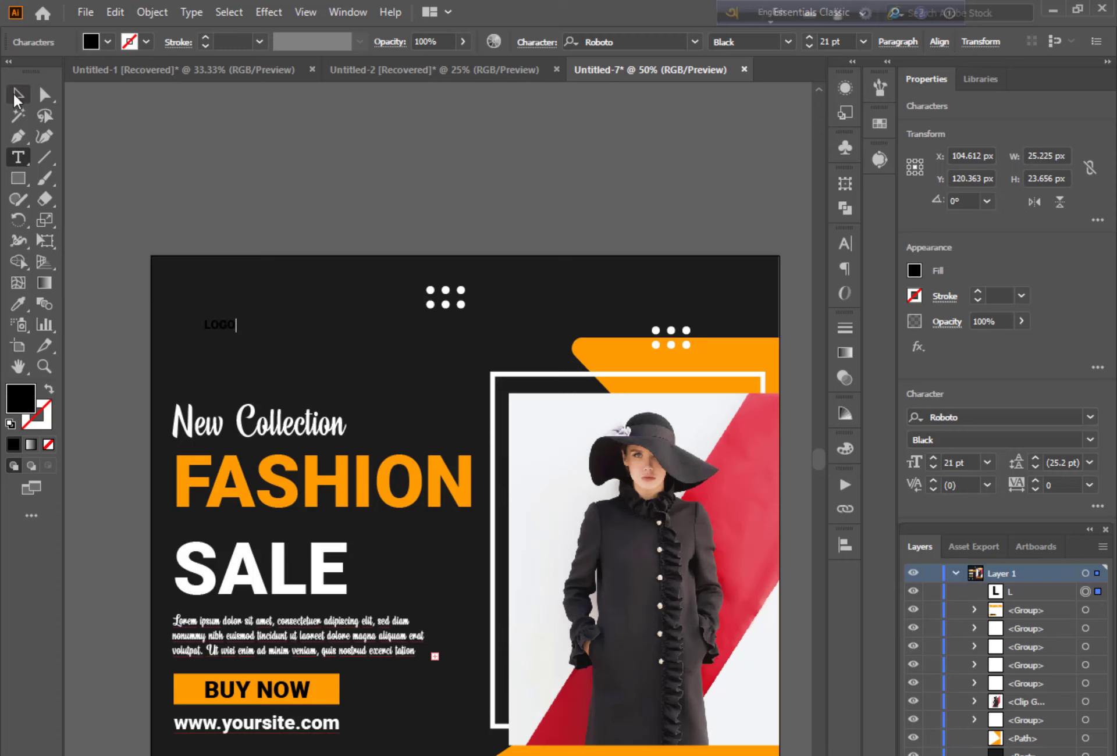
click(17, 94)
double_click(20, 399)
click(633, 431)
mouse_move(239, 331)
mouse_down()
mouse_move(317, 367)
mouse_move(230, 294)
mouse_up()
click(254, 225)
scroll(452, 416, down, 1)
scroll(614, 422, up, 1)
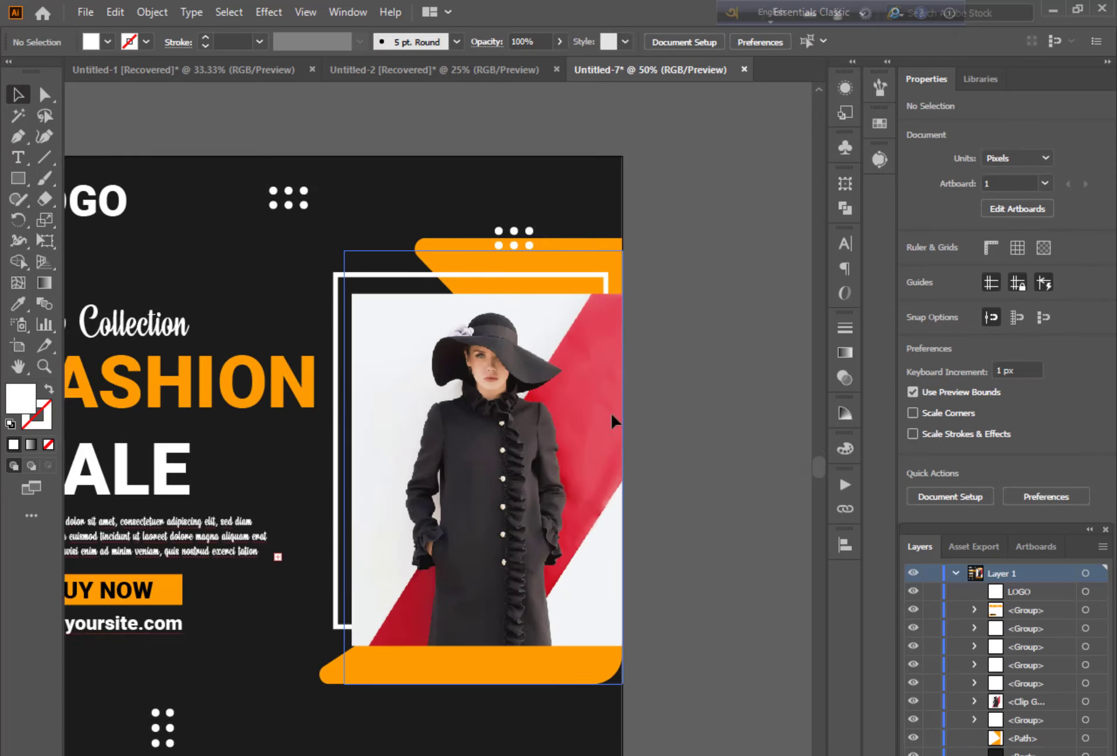